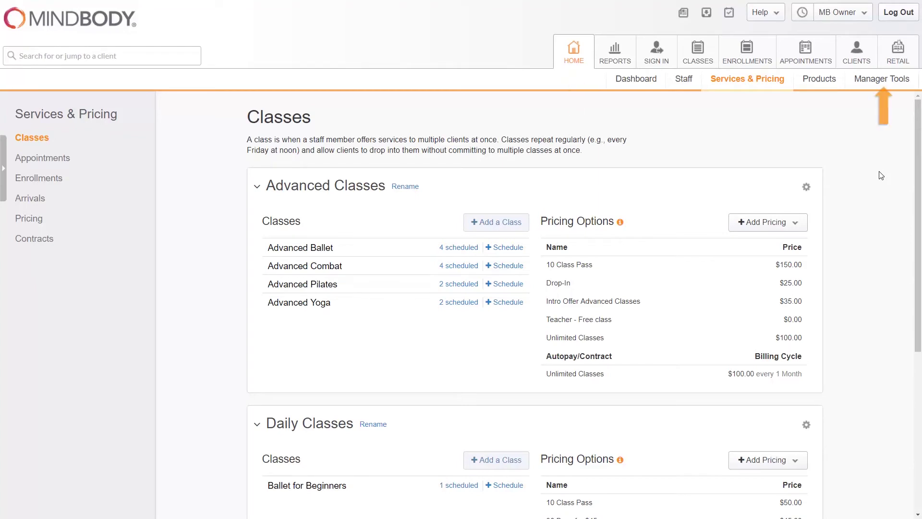
- Enable Resource Scheduling under General Setup & Options system settings and save
left_click(886, 86)
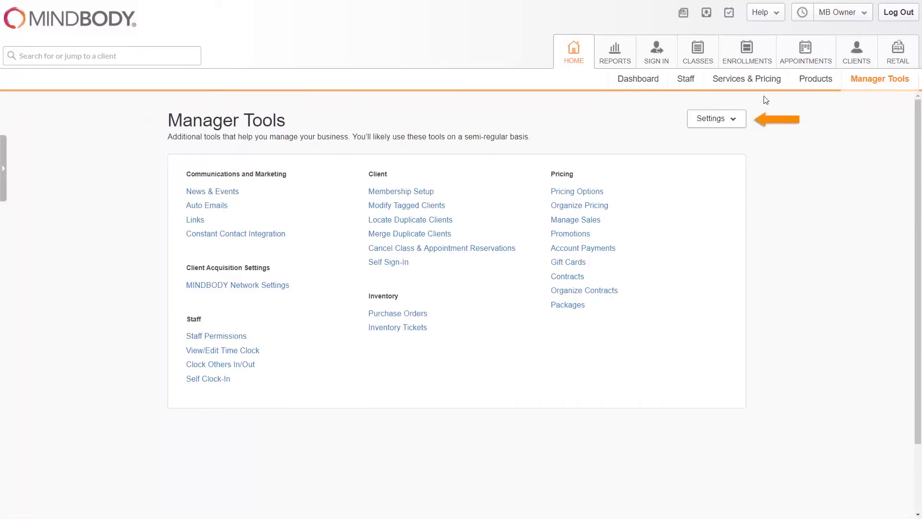
left_click(742, 121)
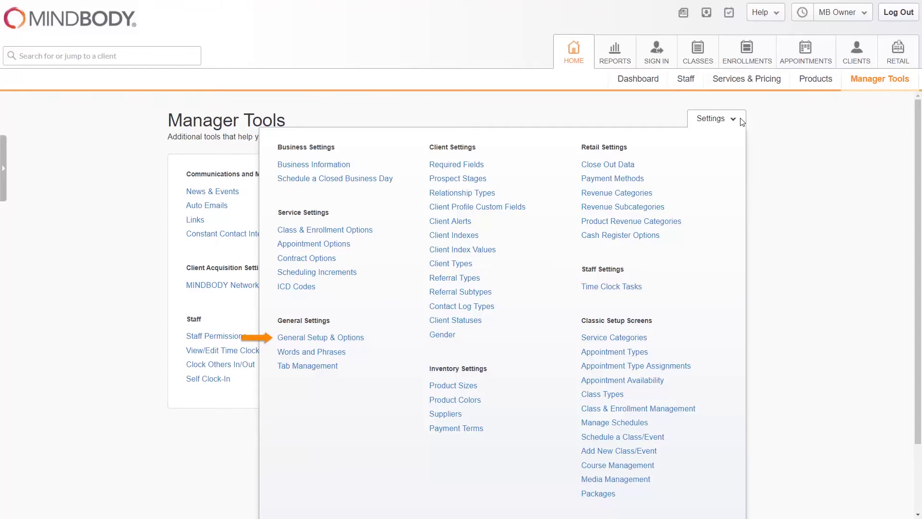
left_click(348, 338)
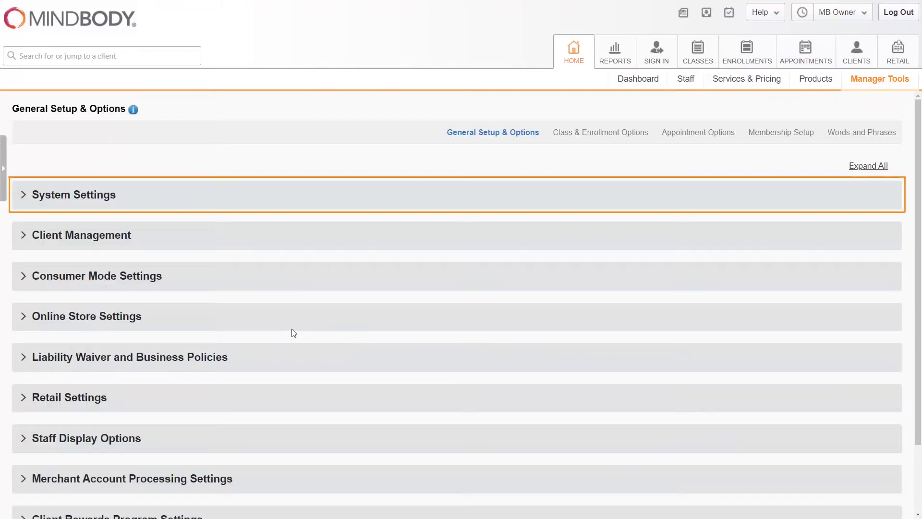
left_click(217, 195)
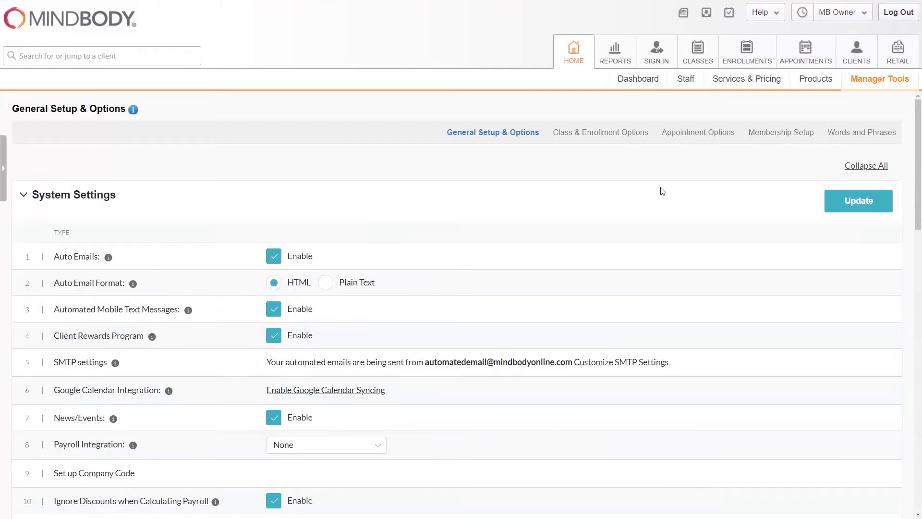
scroll(911, 217, "down", 3)
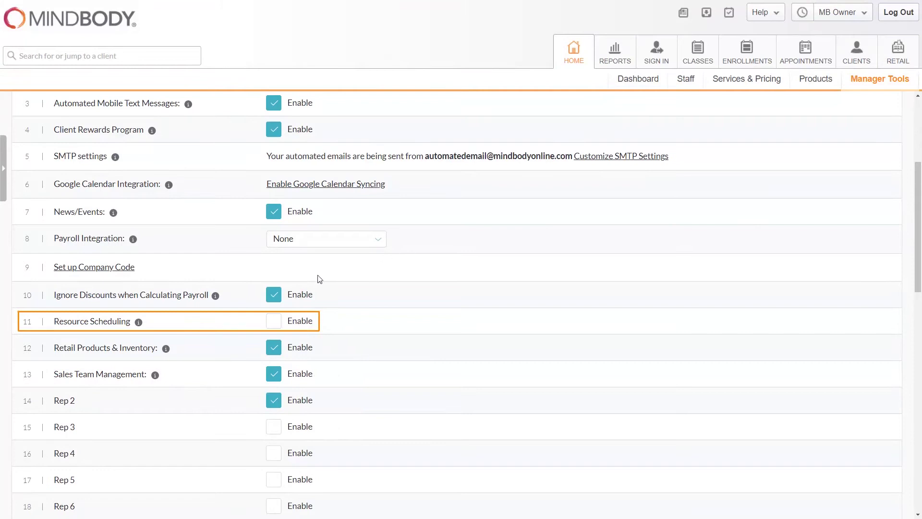
left_click(274, 321)
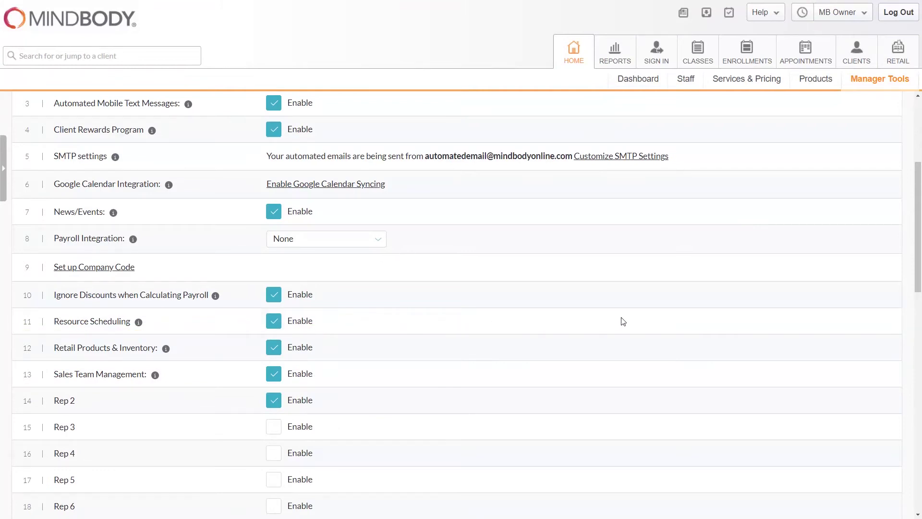
left_click_drag(918, 288, 920, 219)
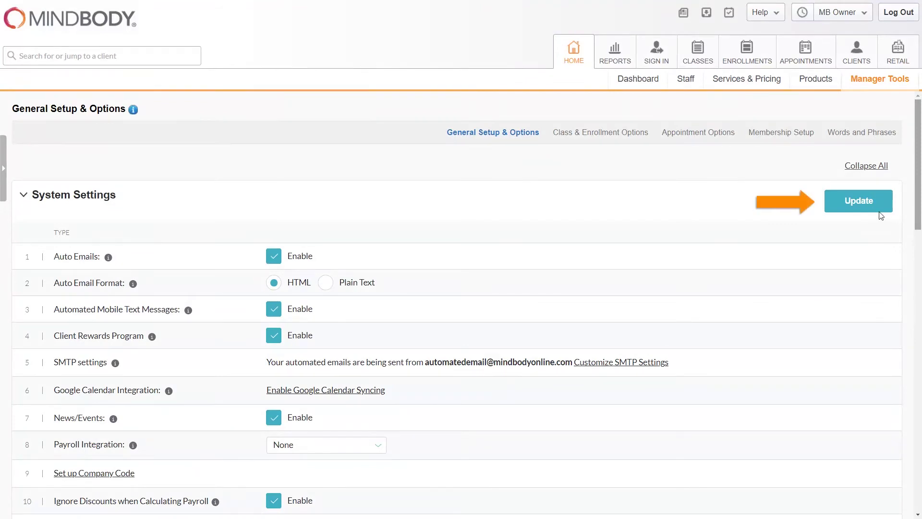
left_click(868, 204)
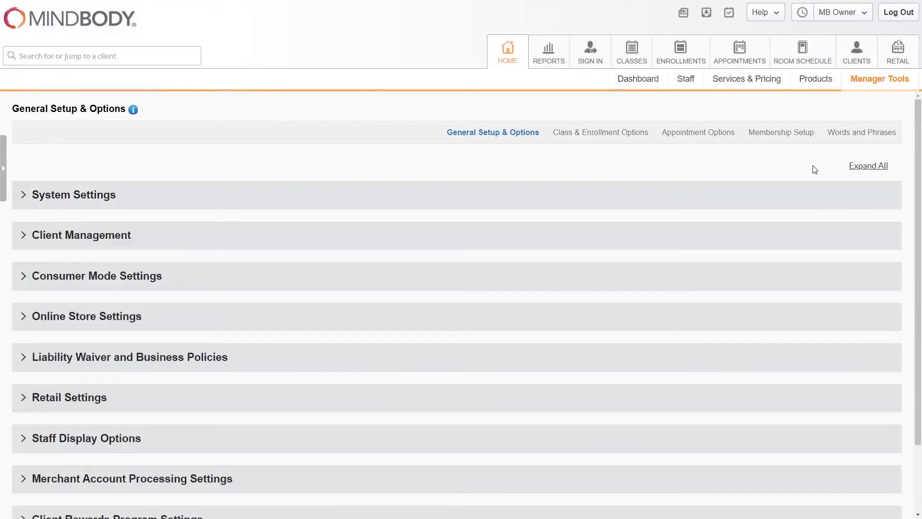
- Turn on resources for Classes & Enrollments and for Appointments, then save the settings
left_click(668, 194)
left_click_drag(916, 158, 912, 238)
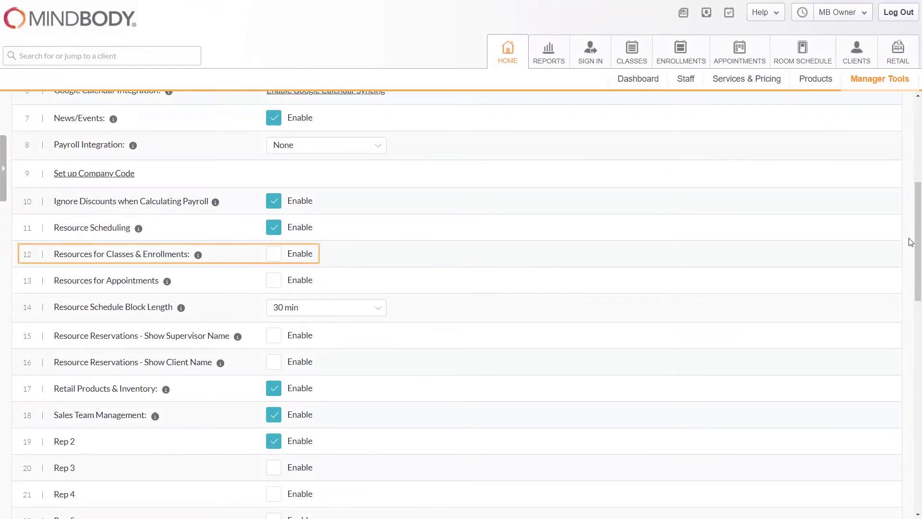
left_click(275, 256)
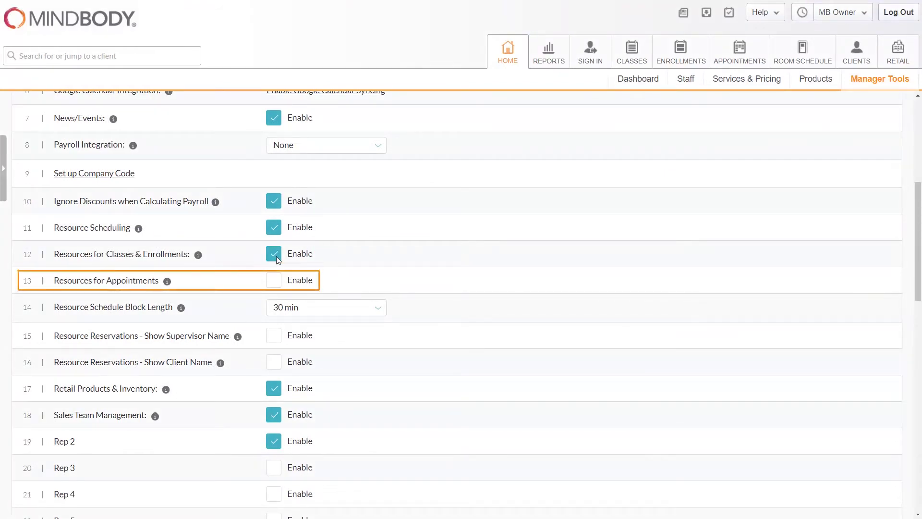
left_click(273, 283)
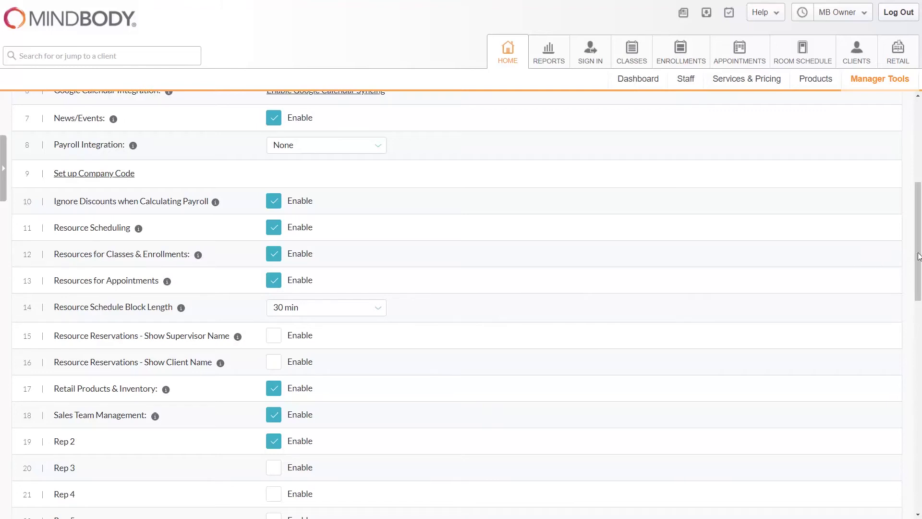
left_click_drag(918, 256, 911, 146)
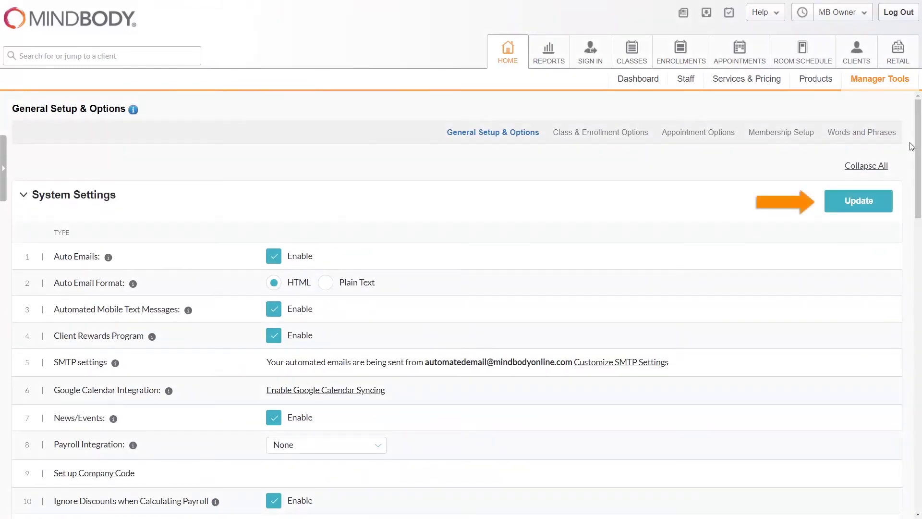
left_click(841, 204)
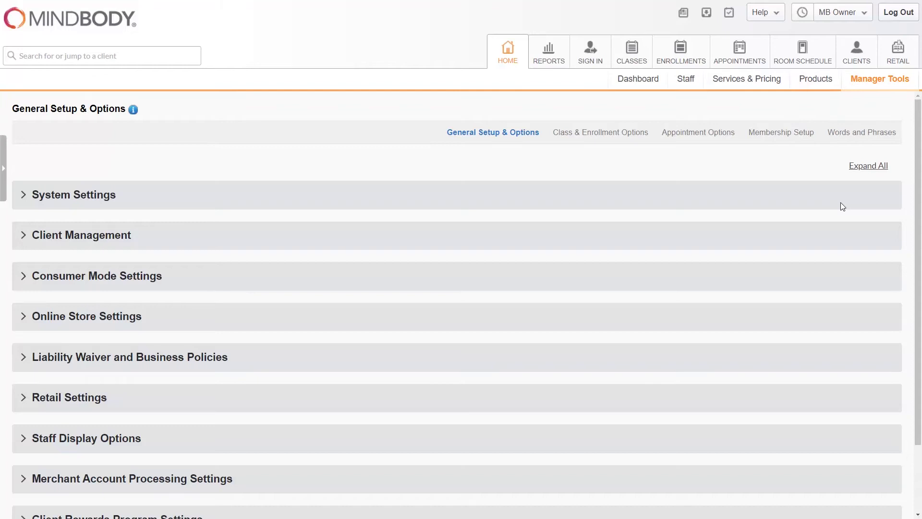
- Go from Home through Manager Tools to the Rooms and Resources settings page
left_click(508, 63)
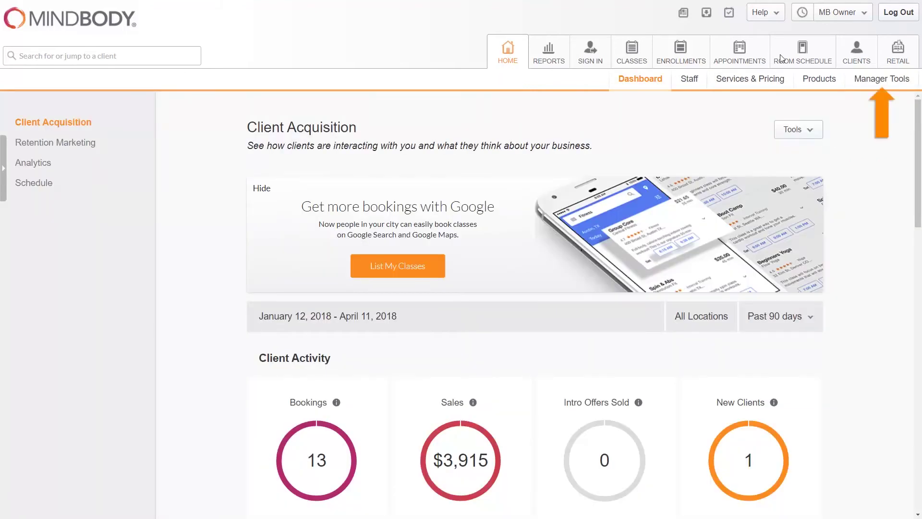
left_click(880, 81)
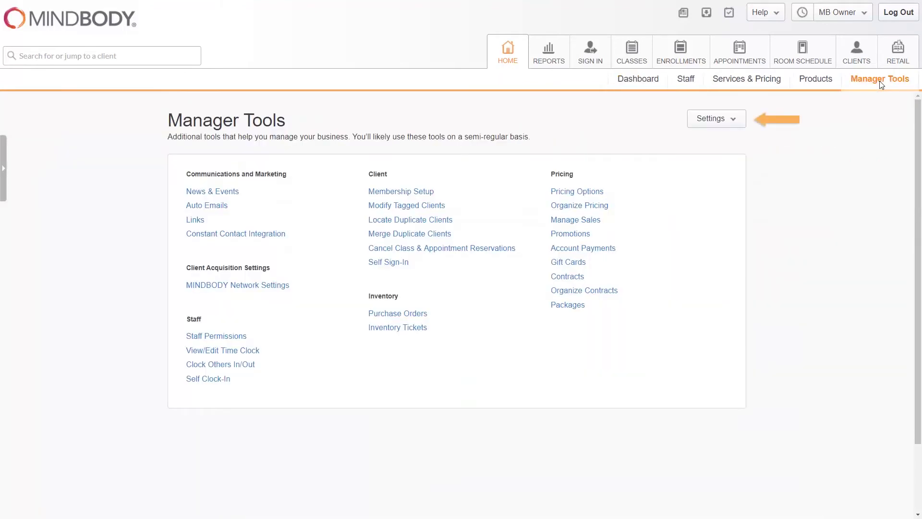
left_click(735, 120)
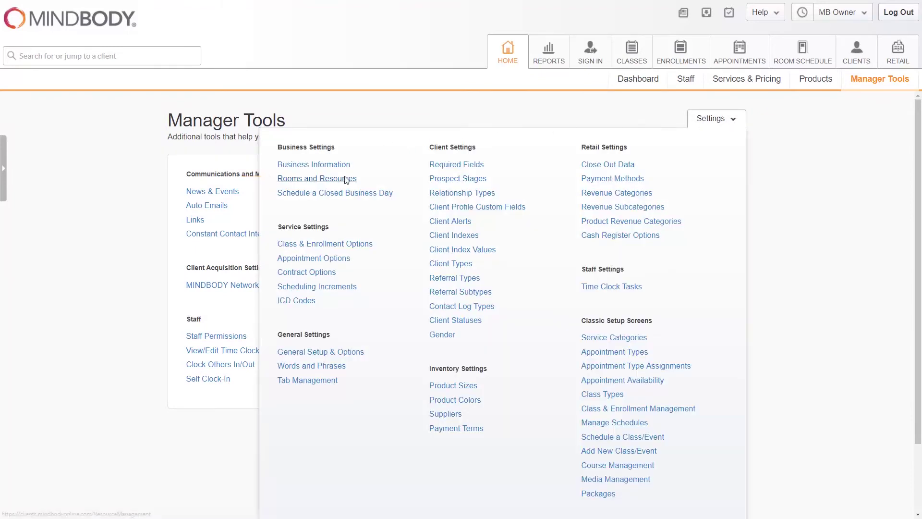
left_click(347, 180)
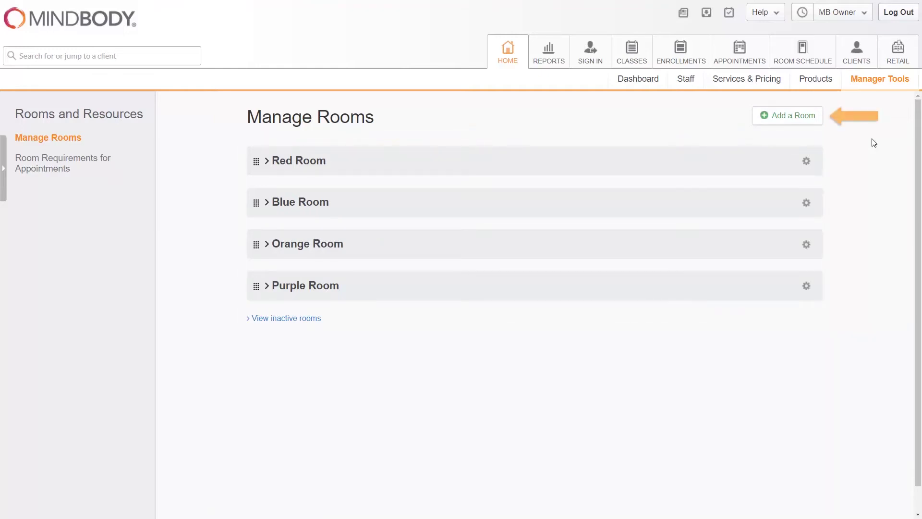
- Add 'Sun Room' at all locations, limited to Classes and the Advanced Classes / Yoga service
left_click(810, 120)
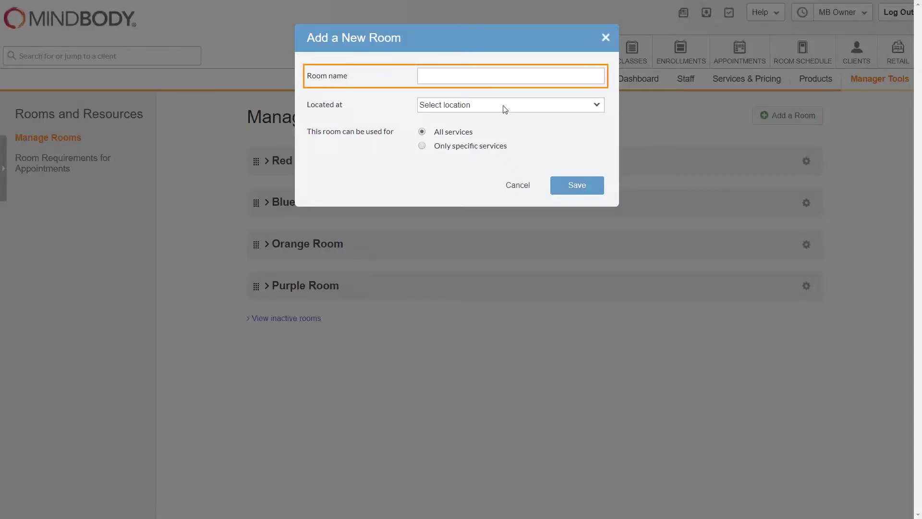
type("Sun Room")
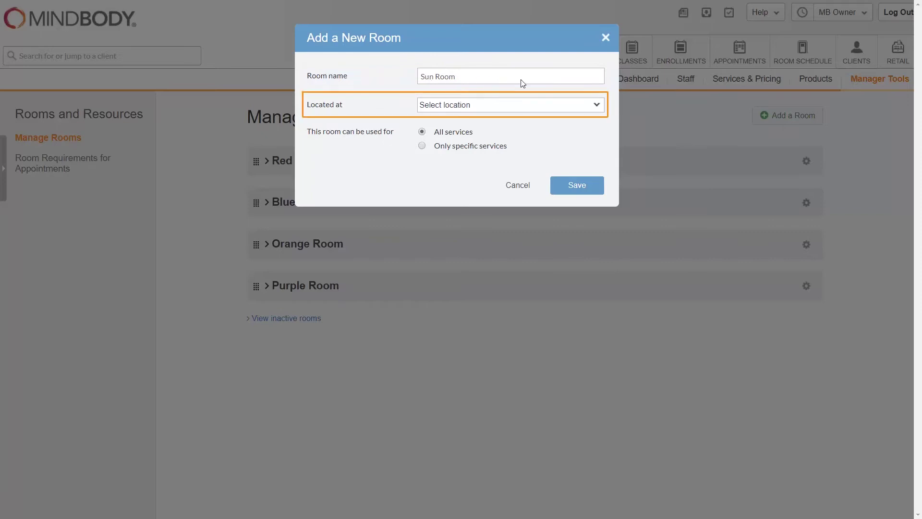
left_click(597, 107)
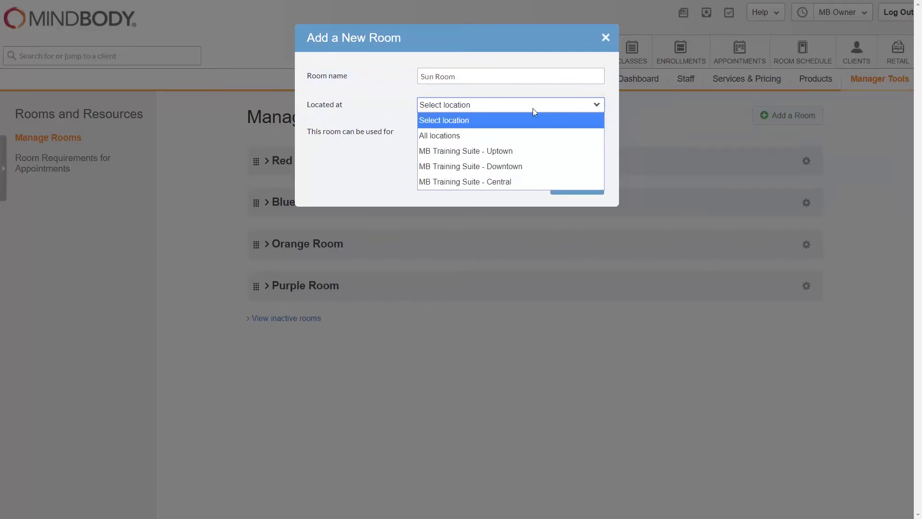
left_click(482, 135)
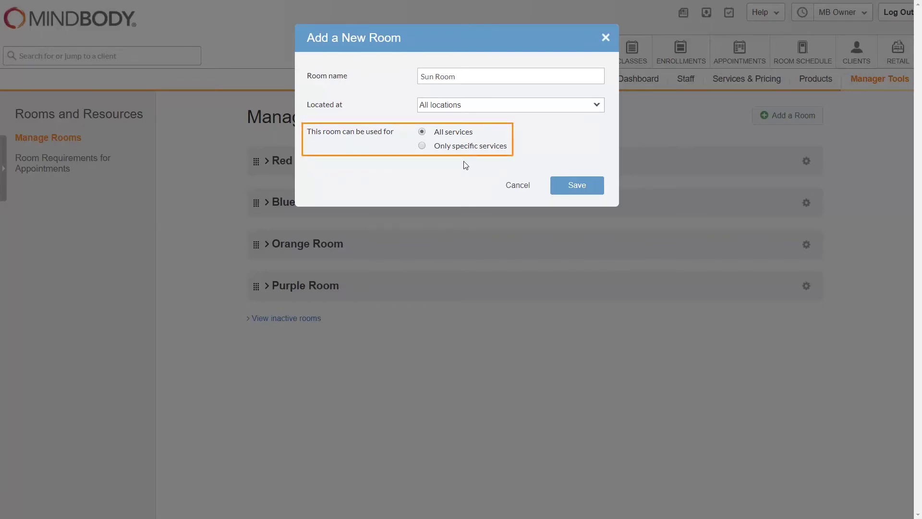
left_click(422, 146)
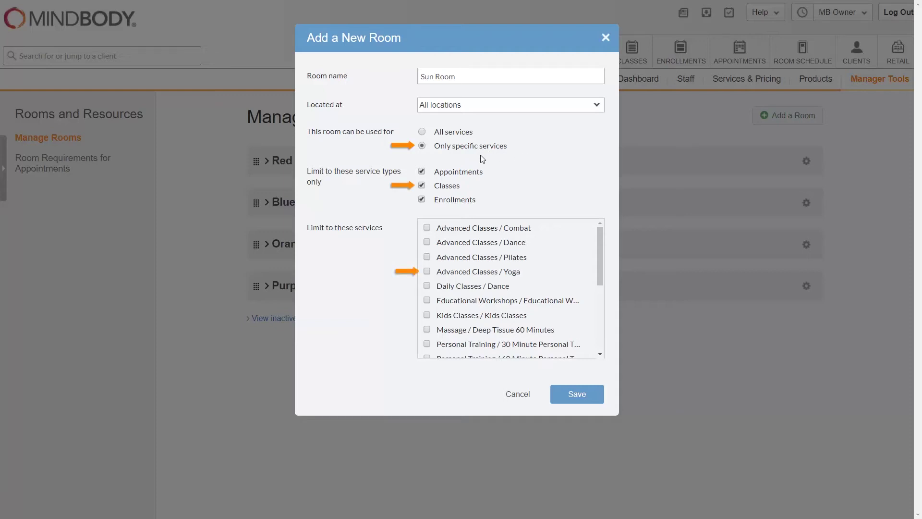
left_click(423, 173)
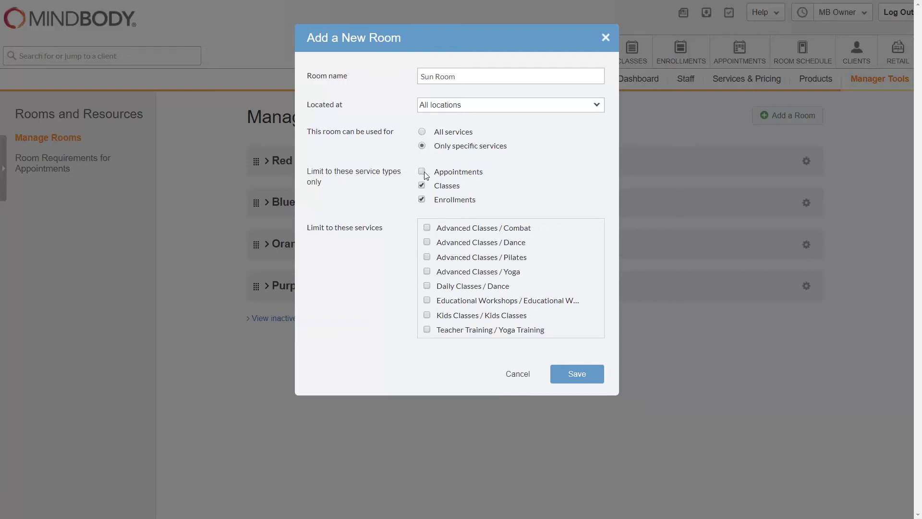
left_click(423, 200)
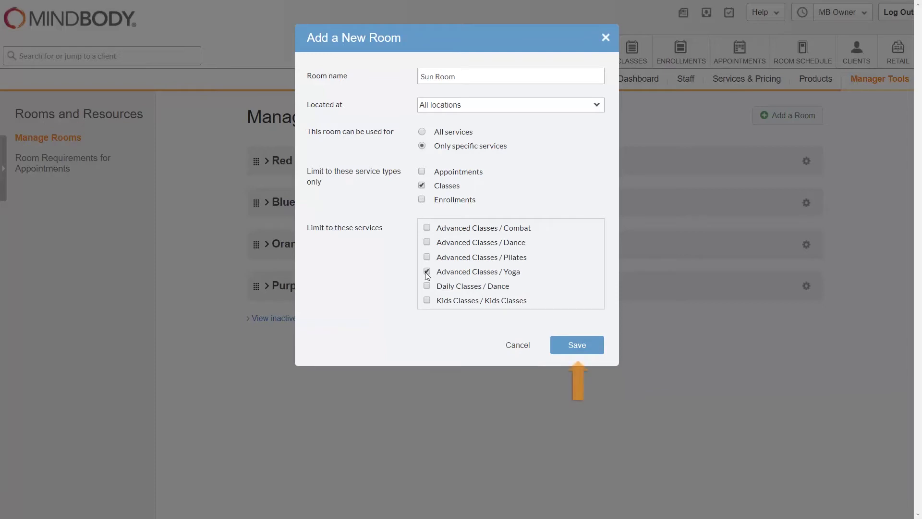
left_click(580, 345)
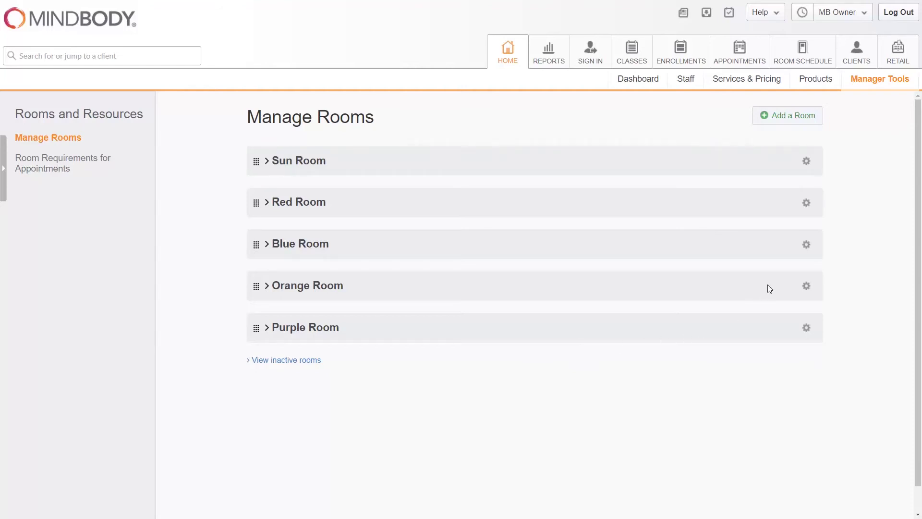
- Begin deactivating the Sun Room, then cancel the deactivation
left_click(807, 162)
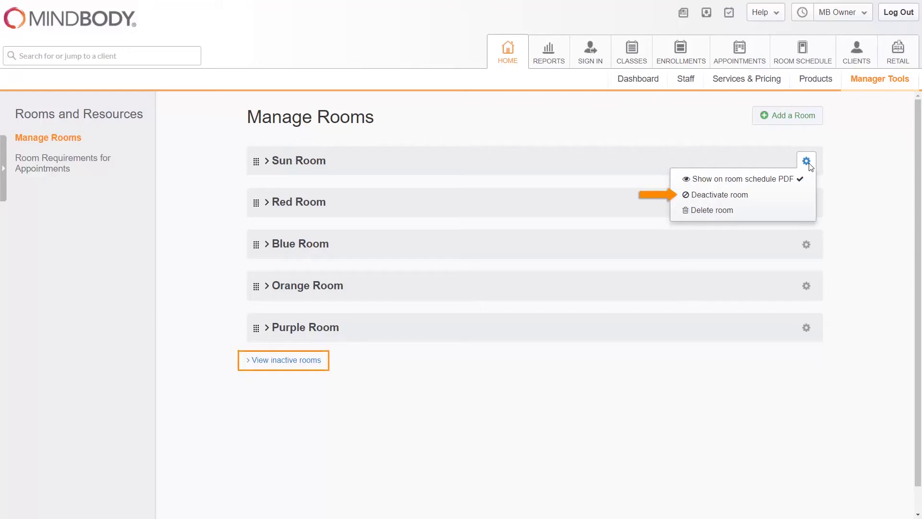
left_click(732, 195)
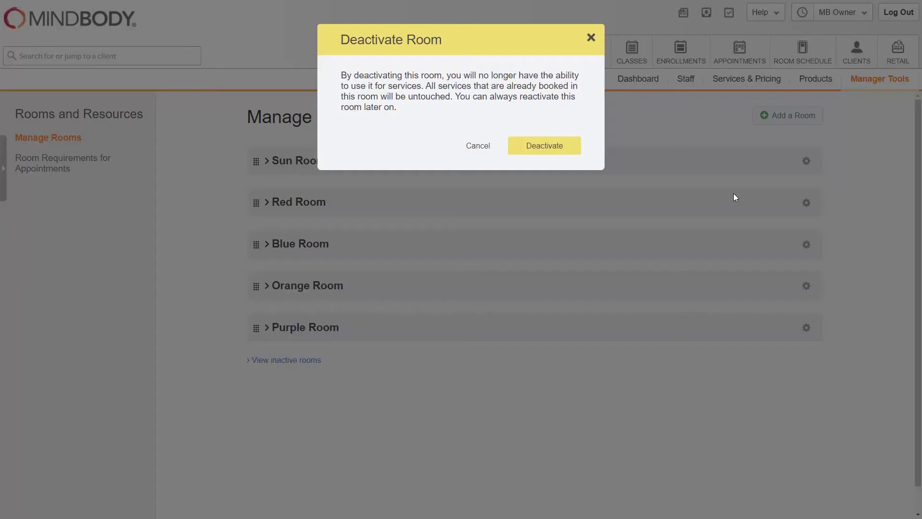
left_click(478, 146)
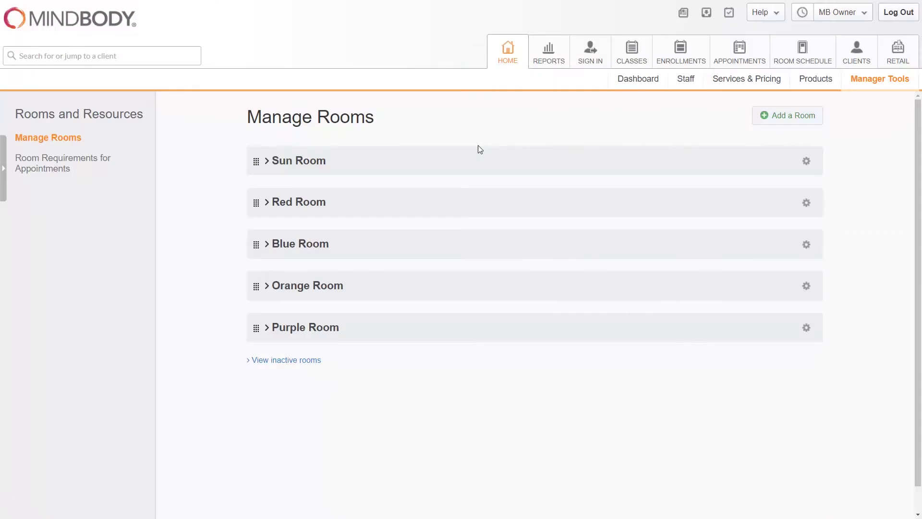
- Delete the Sun Room permanently and view the Red Room's settings
left_click(807, 162)
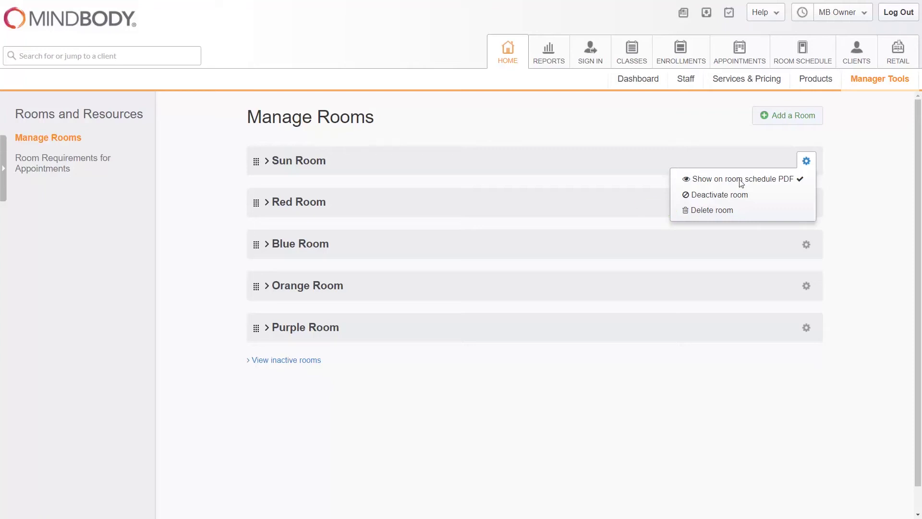
left_click(728, 210)
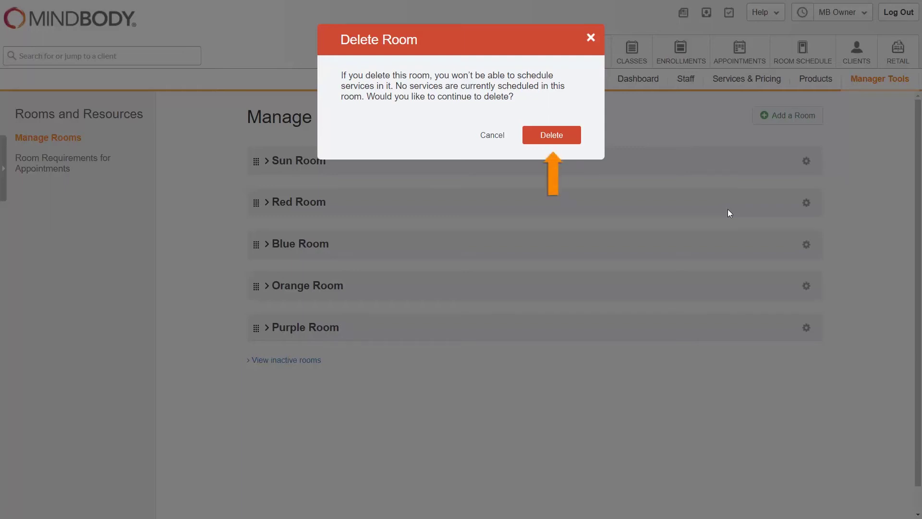
left_click(555, 135)
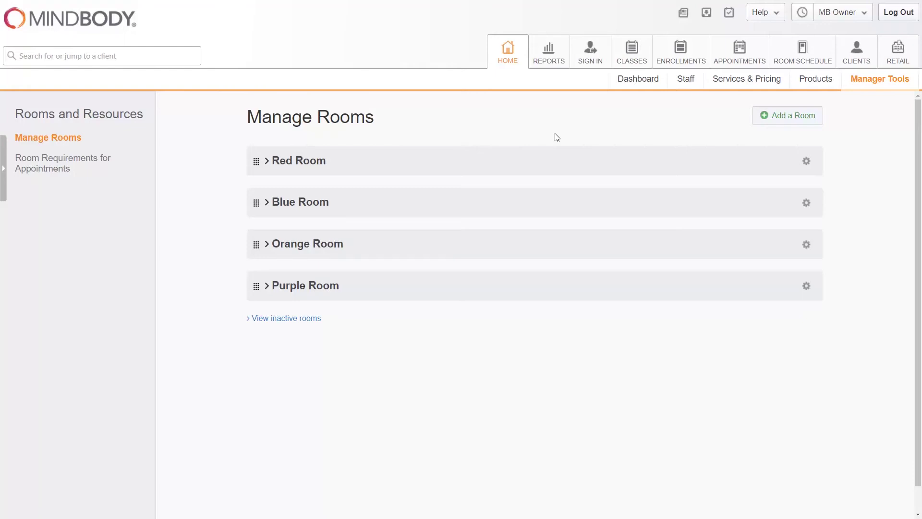
left_click(314, 161)
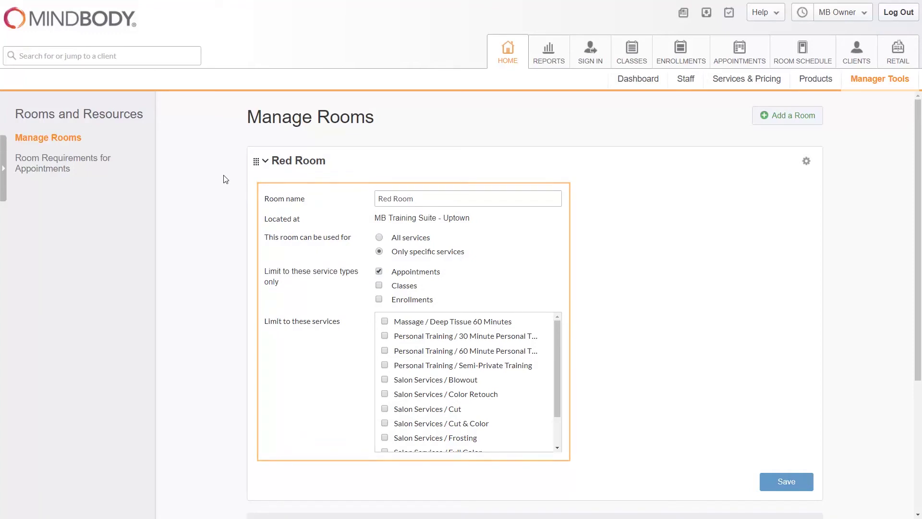
left_click(299, 165)
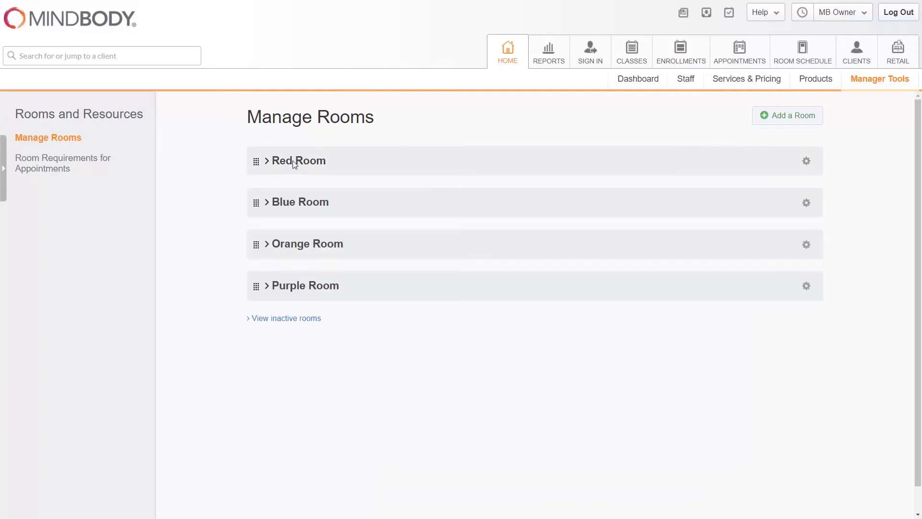
mouse_move(255, 165)
left_mouse_down()
mouse_move(256, 205)
mouse_move(258, 162)
left_mouse_up()
- Require a room for Semi-Private Training appointments, then show the weekly class schedule
left_click(44, 158)
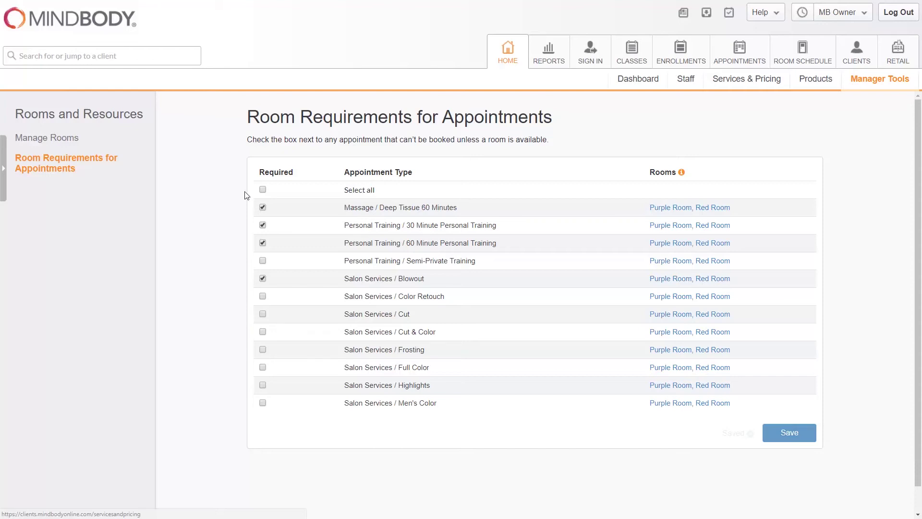
left_click(263, 261)
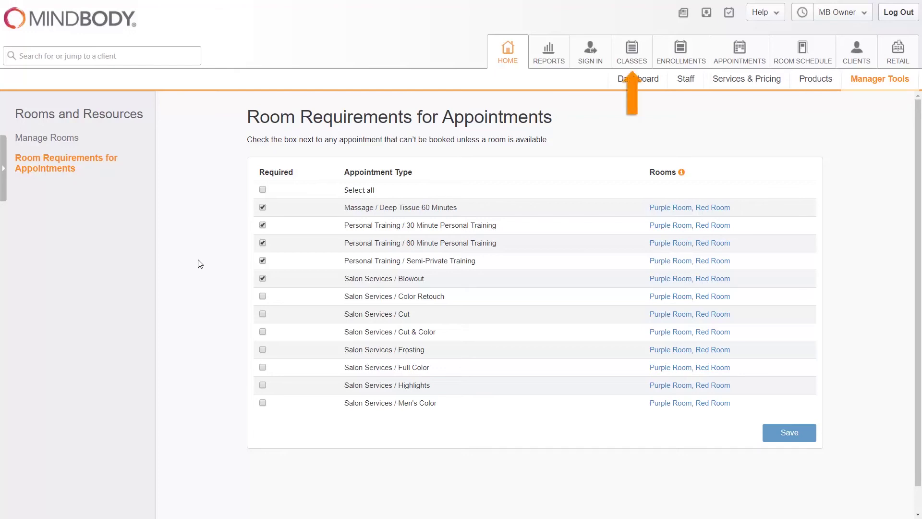
left_click(627, 51)
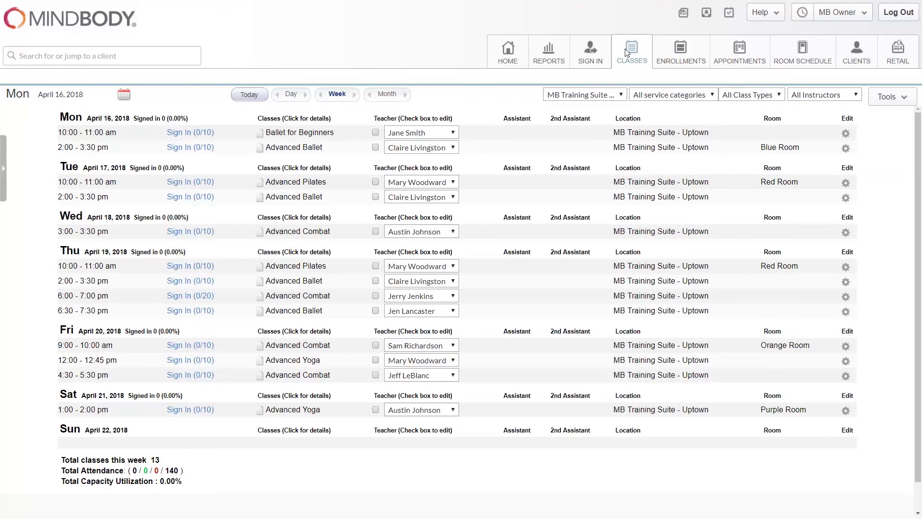
- Assign Purple Room to Monday 10:00 am Ballet for Beginners and return to the schedule
left_click(294, 134)
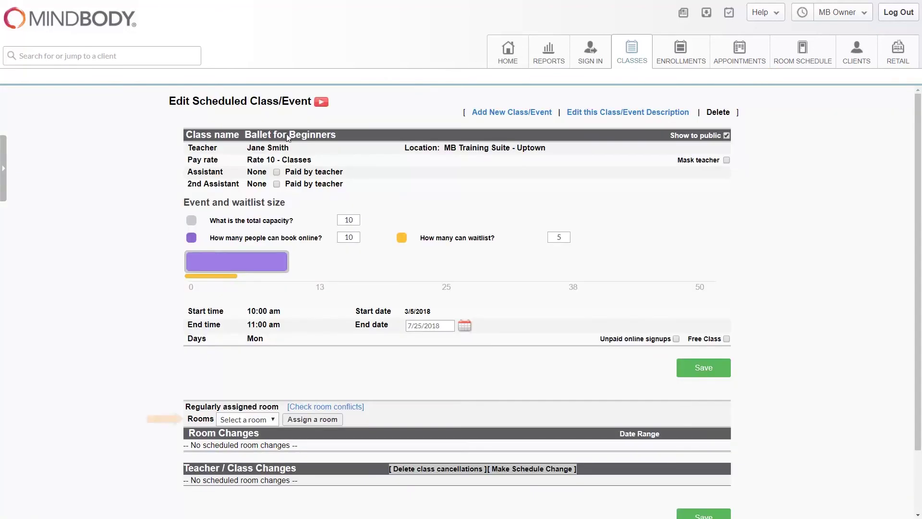
left_click(247, 421)
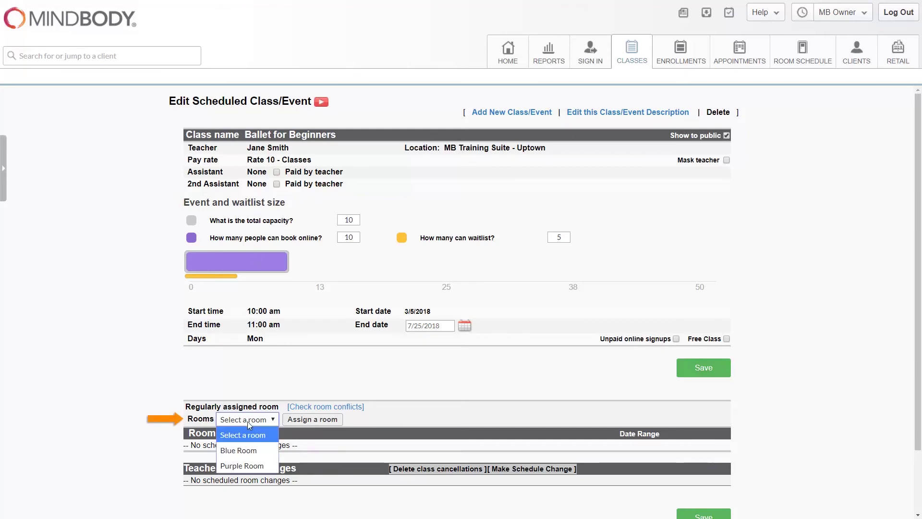
left_click(236, 466)
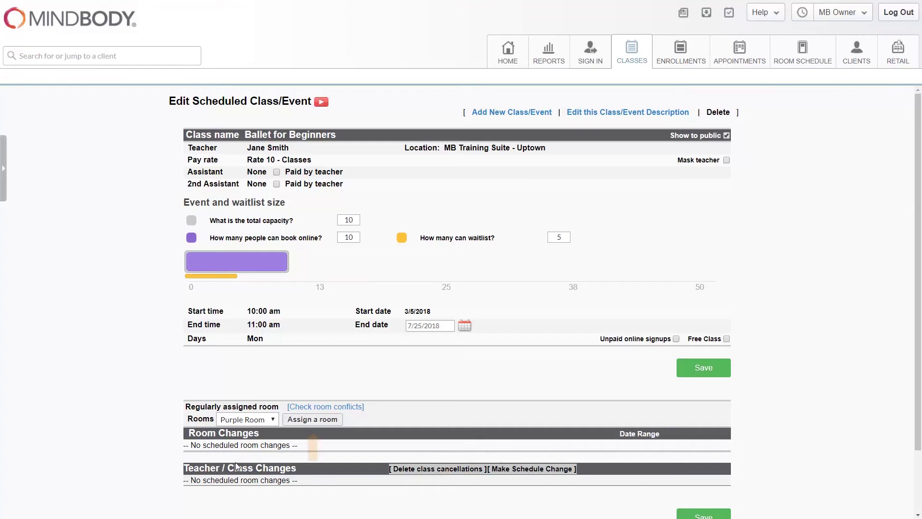
left_click(305, 421)
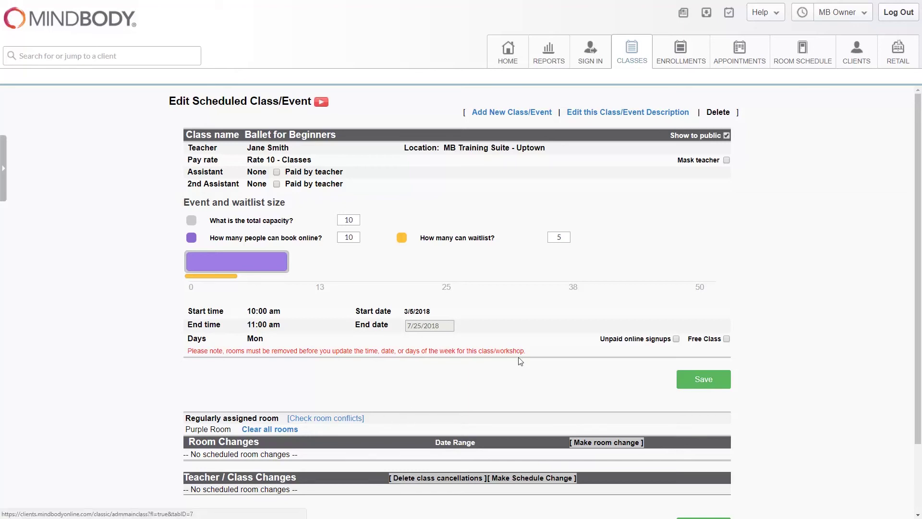
left_click(630, 53)
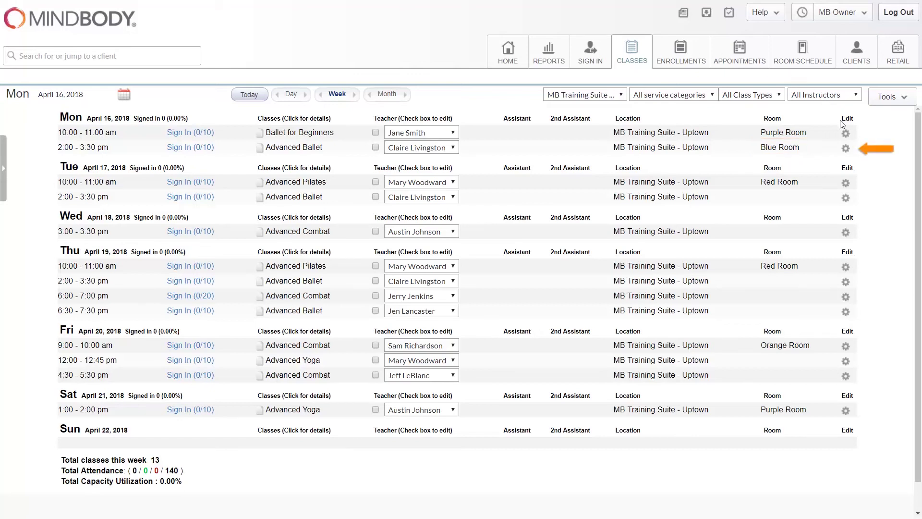
- Open the room-change form for Monday 2:00 pm Advanced Ballet and start a conflict check
left_click(845, 149)
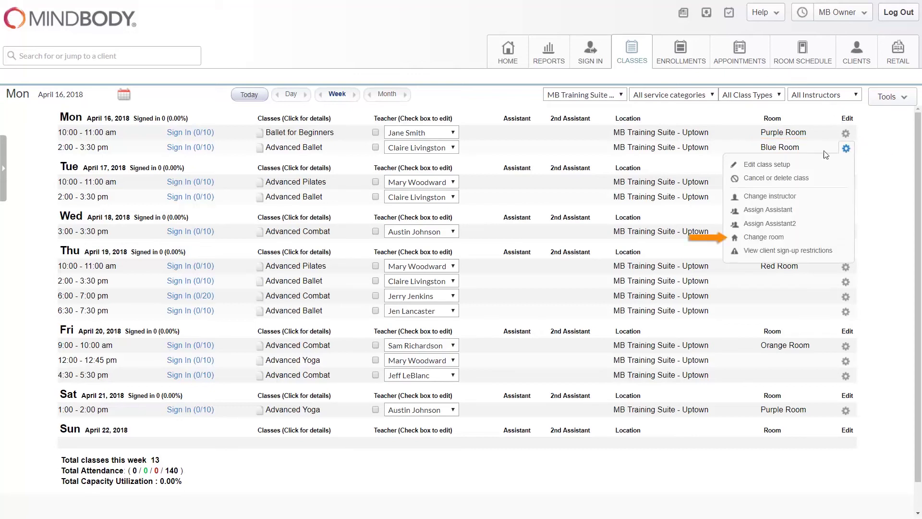
left_click(765, 237)
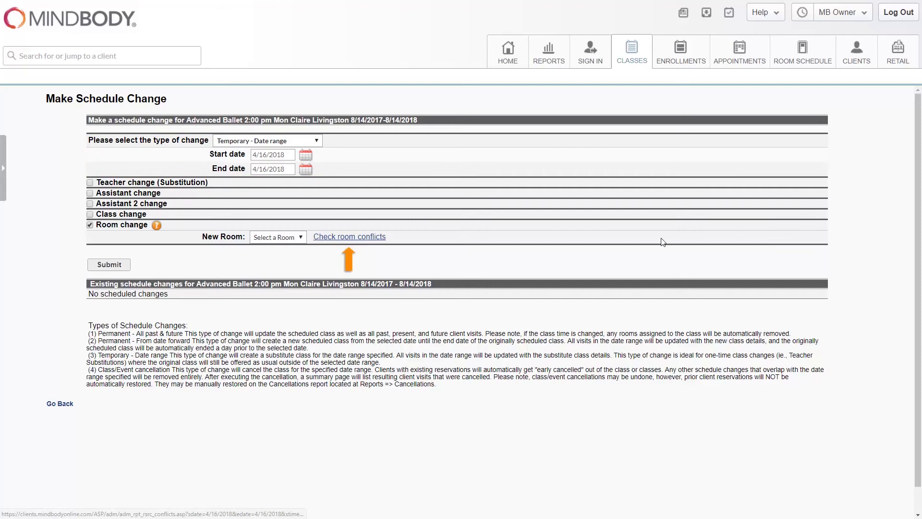
left_click(378, 240)
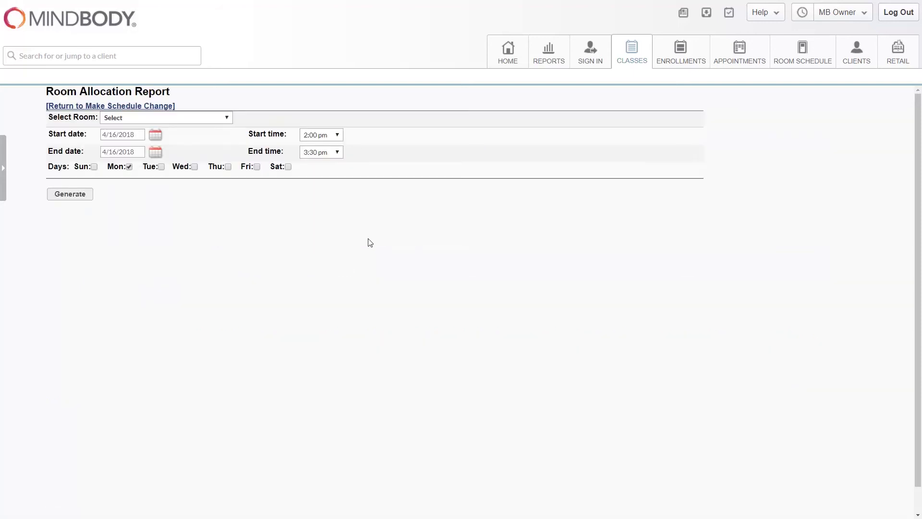
- Run the Room Allocation Report for Red Room on 4/16/2018, 2:00–3:30 pm, then return
left_click(227, 120)
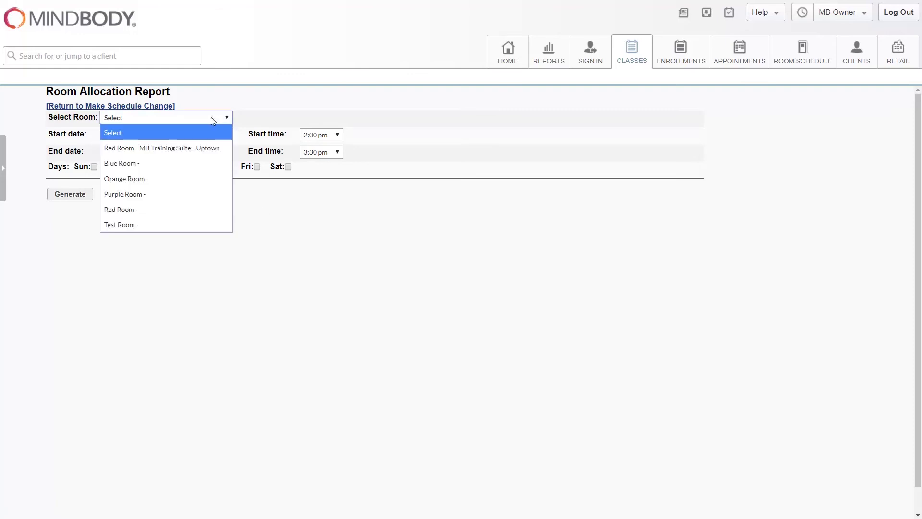
left_click(170, 148)
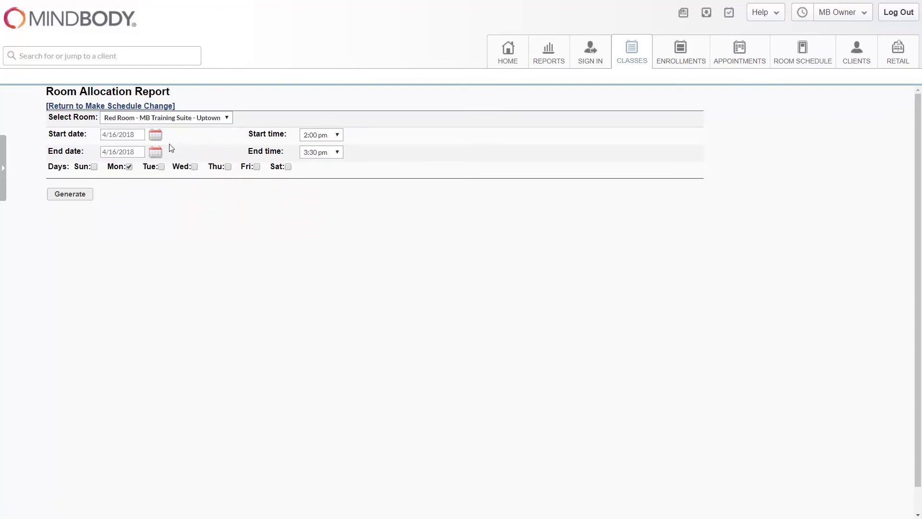
left_click(80, 195)
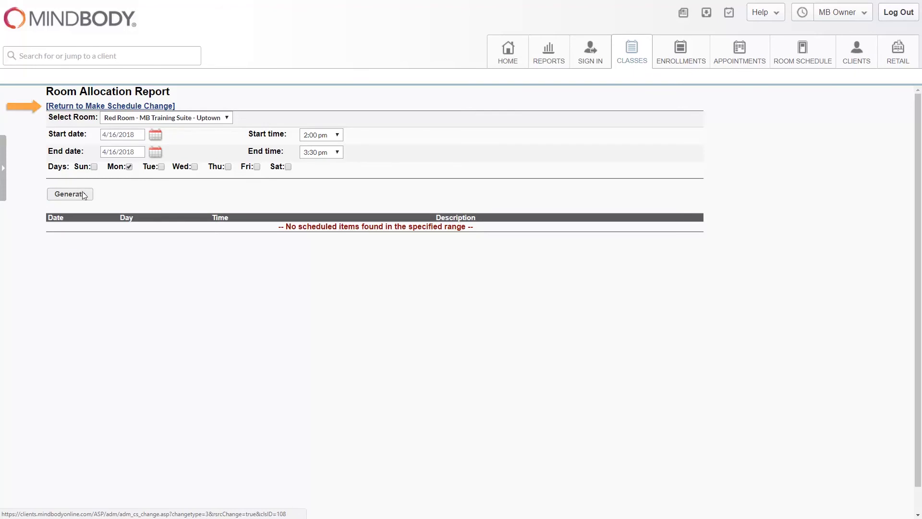
left_click(128, 108)
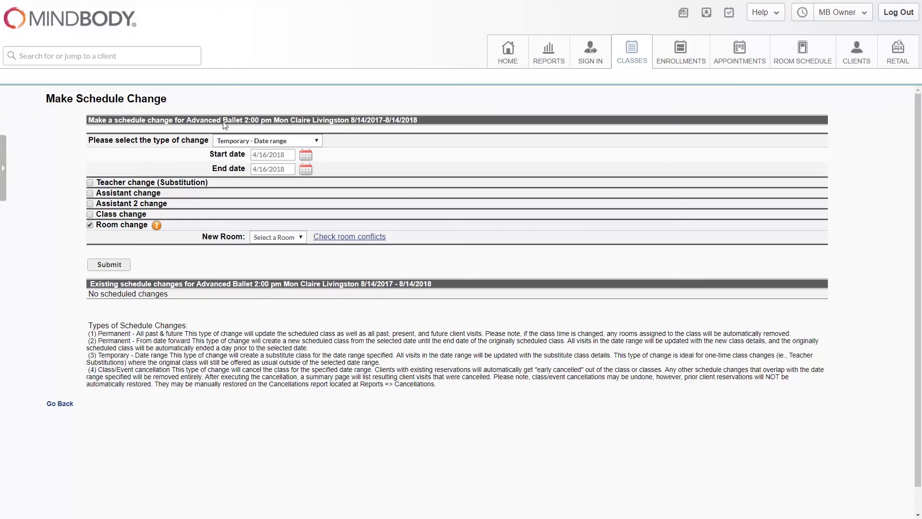
- Look at the New Room choices without picking one, then go back to Advanced Ballet's edit page
left_click(299, 236)
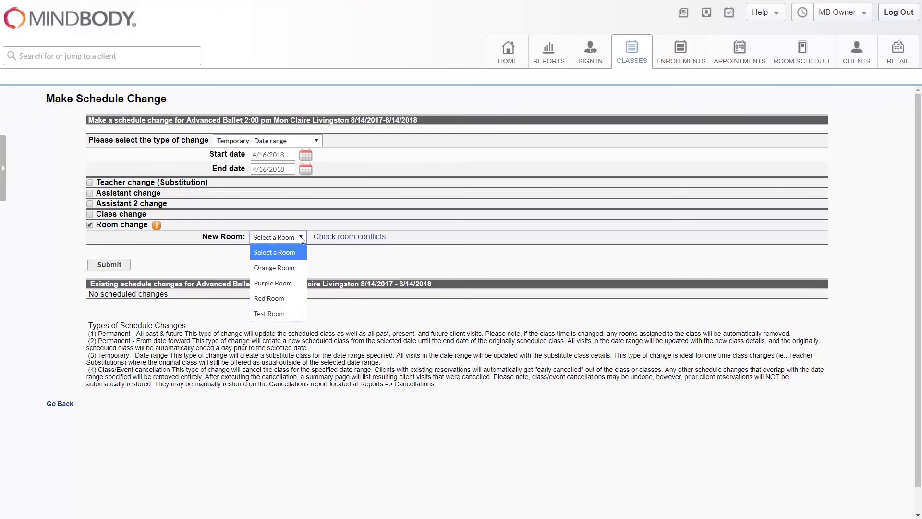
left_click(300, 237)
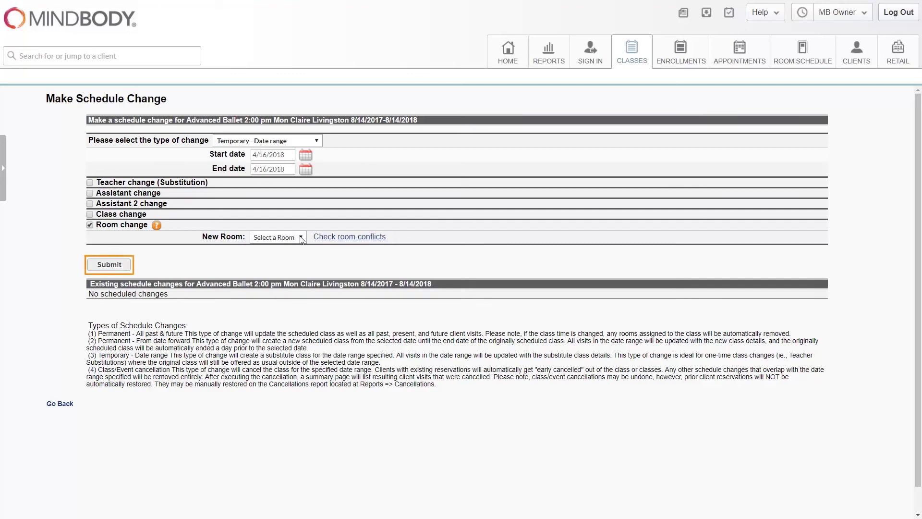
left_click(61, 404)
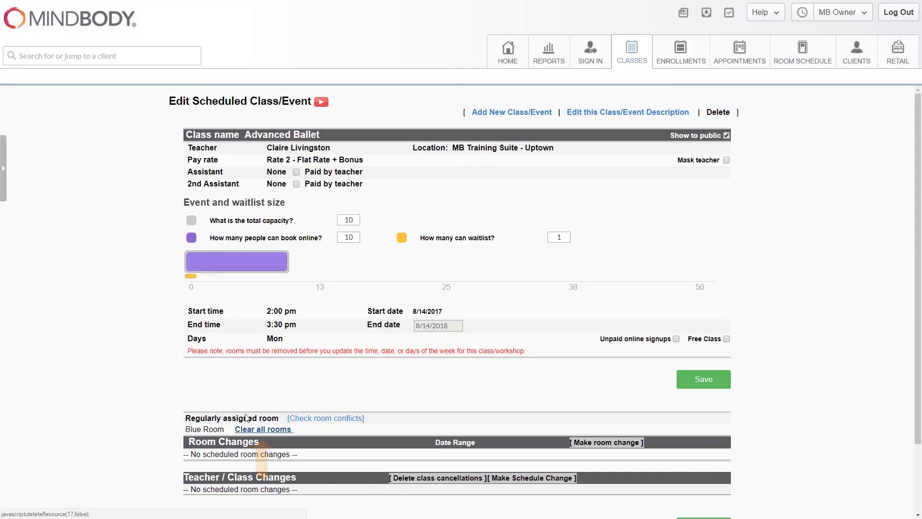
- Clear Advanced Ballet's rooms and assign Blue Room as its regular room
left_click(258, 429)
left_click(241, 422)
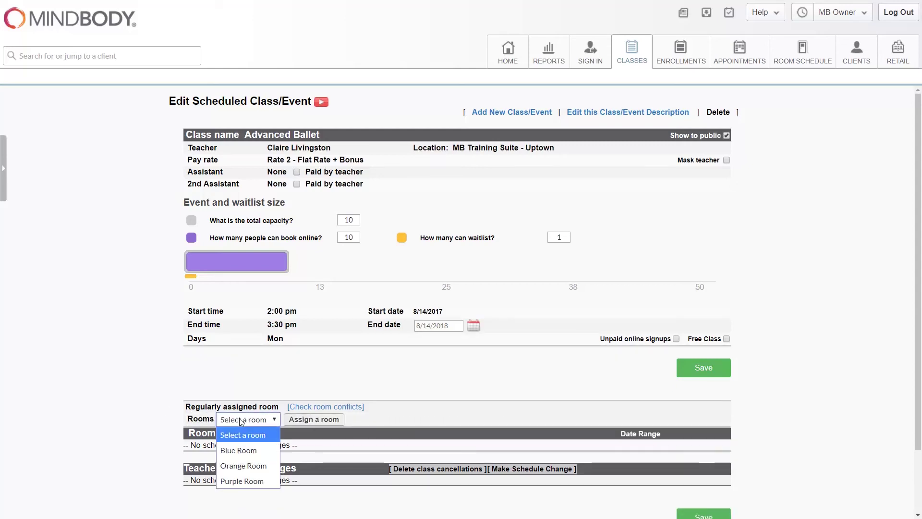
left_click(239, 449)
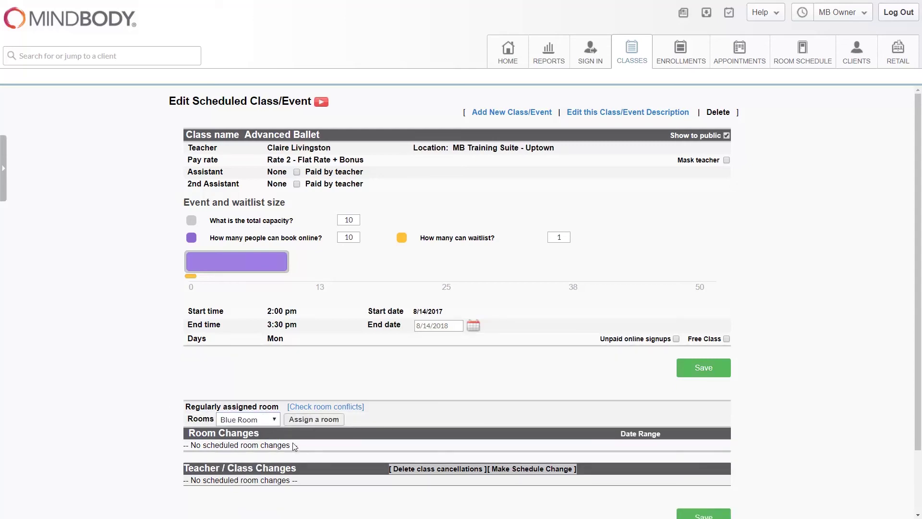
left_click(328, 421)
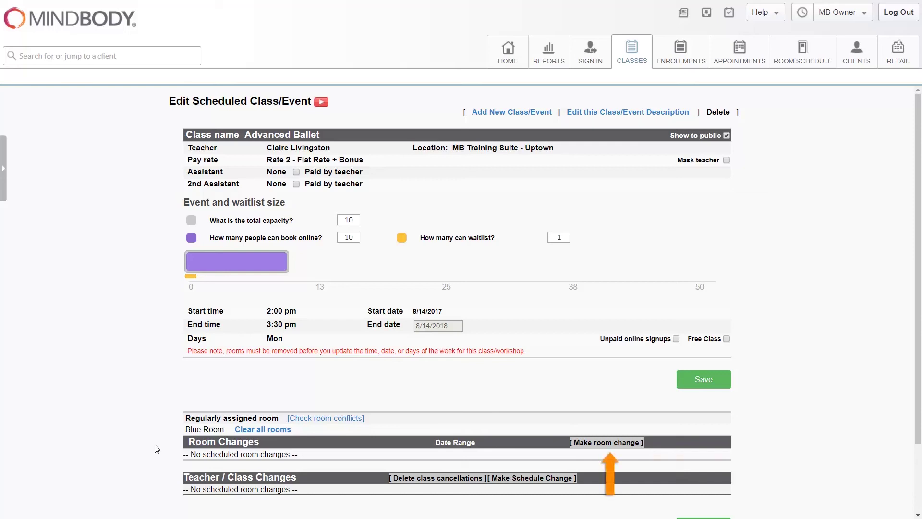
- Preview the room-change screen, back out, and go to the Enrollments schedule
left_click(593, 442)
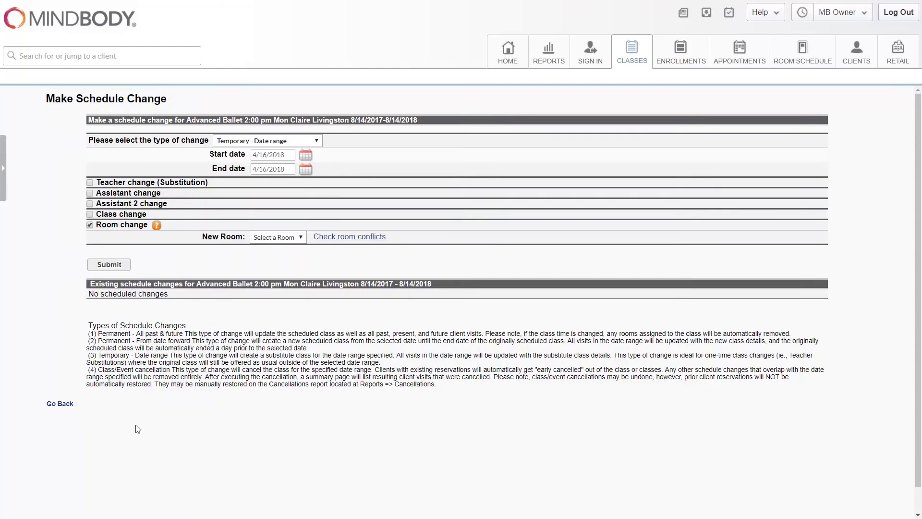
left_click(61, 404)
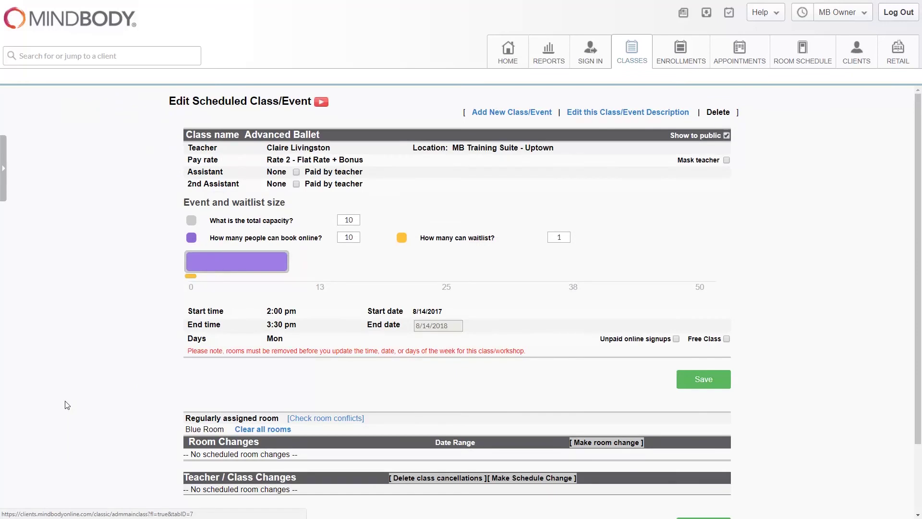
left_click(680, 53)
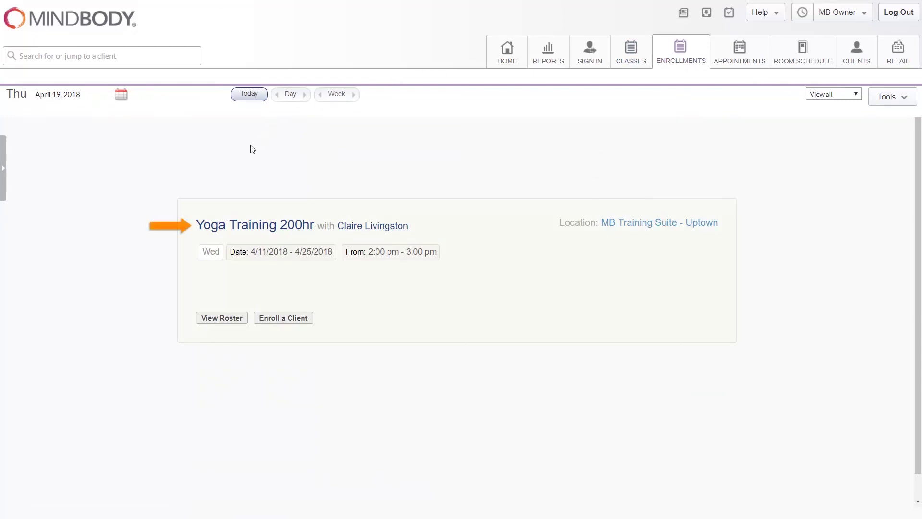
- Assign Orange Room as the regular room for Yoga Training 200hr
left_click(223, 226)
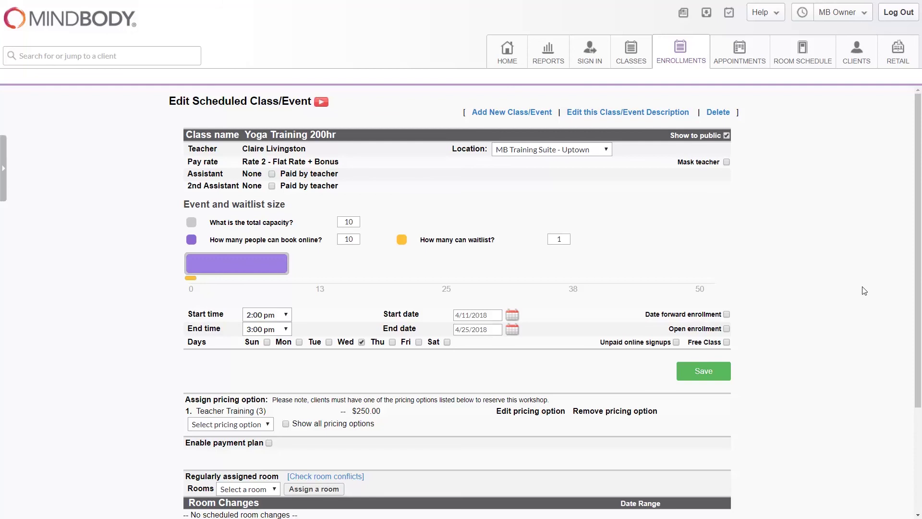
left_click_drag(917, 238, 913, 295)
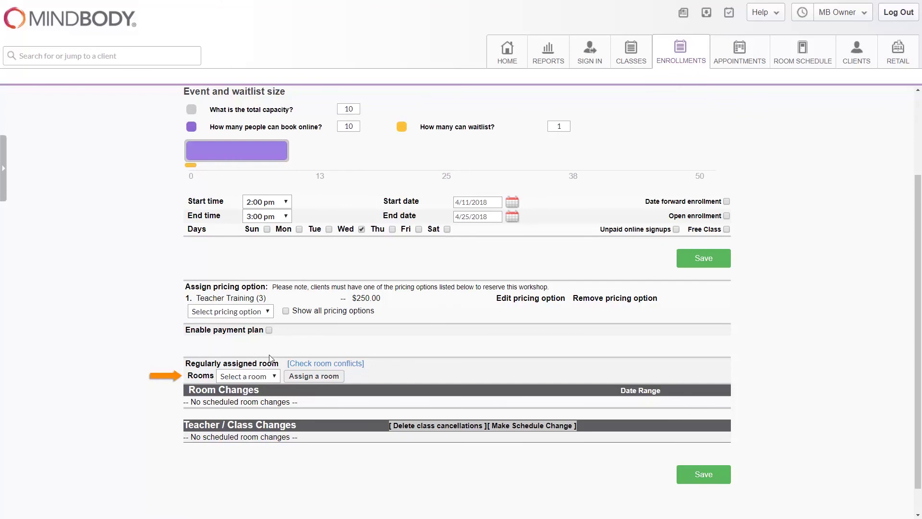
left_click(257, 377)
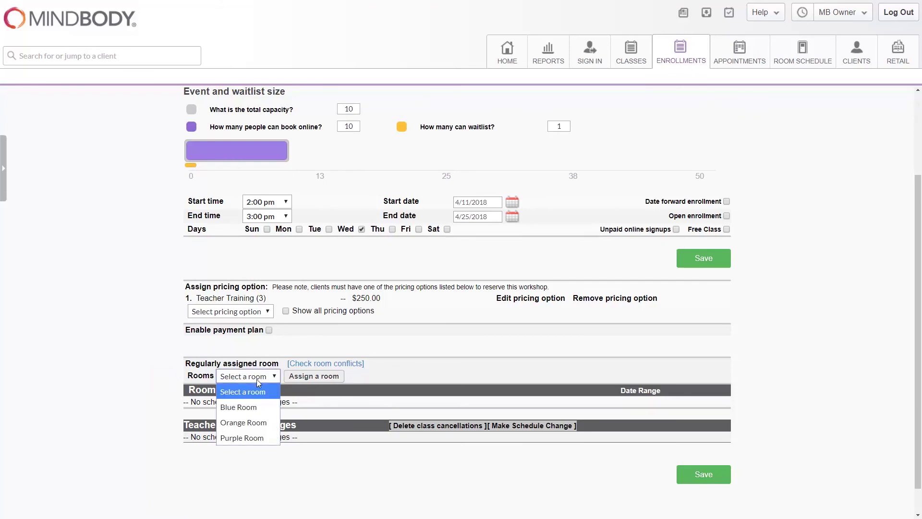
left_click(257, 423)
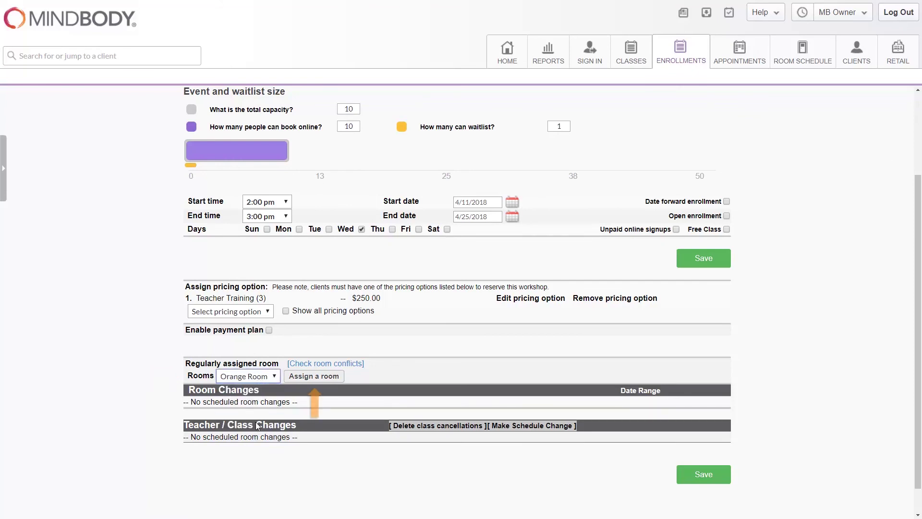
left_click(327, 376)
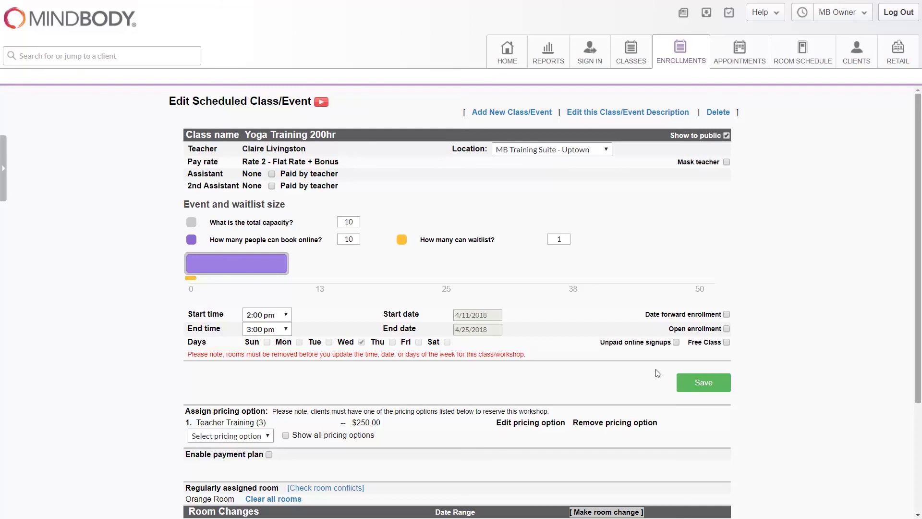
scroll(915, 360, "down", 2)
scroll(916, 360, "down", 1)
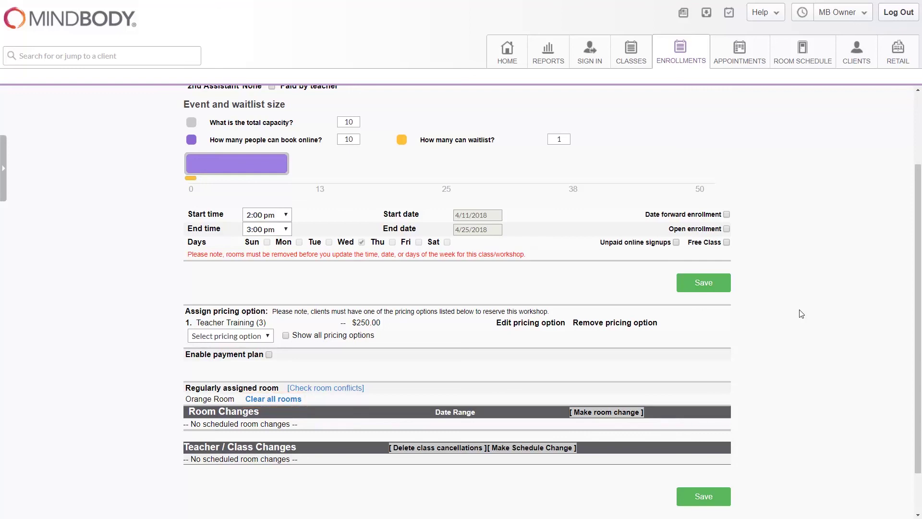
- Preview the enrollment's room change, return to it, and go to the Appointments schedule
left_click(615, 412)
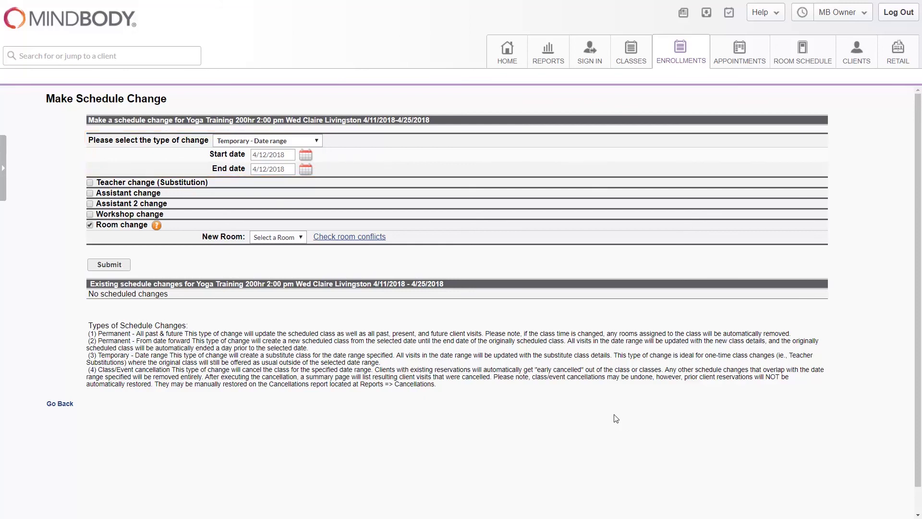
left_click(56, 405)
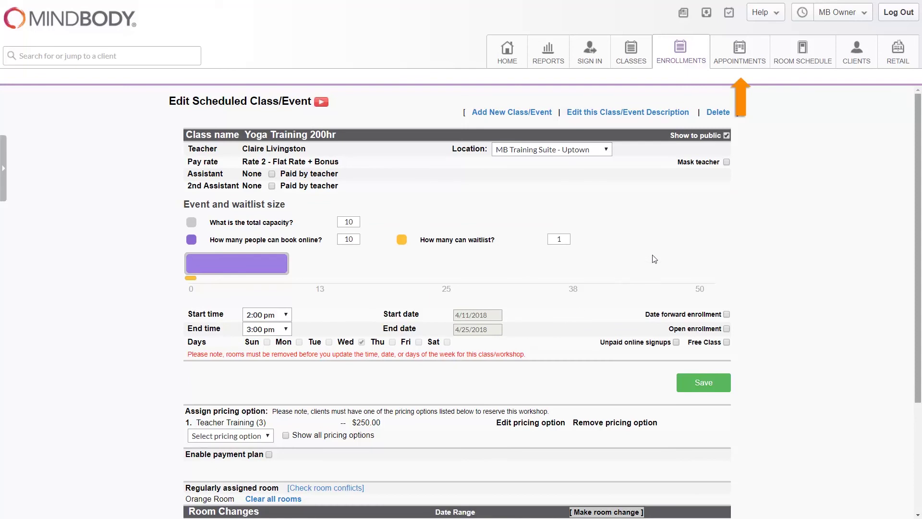
left_click(736, 61)
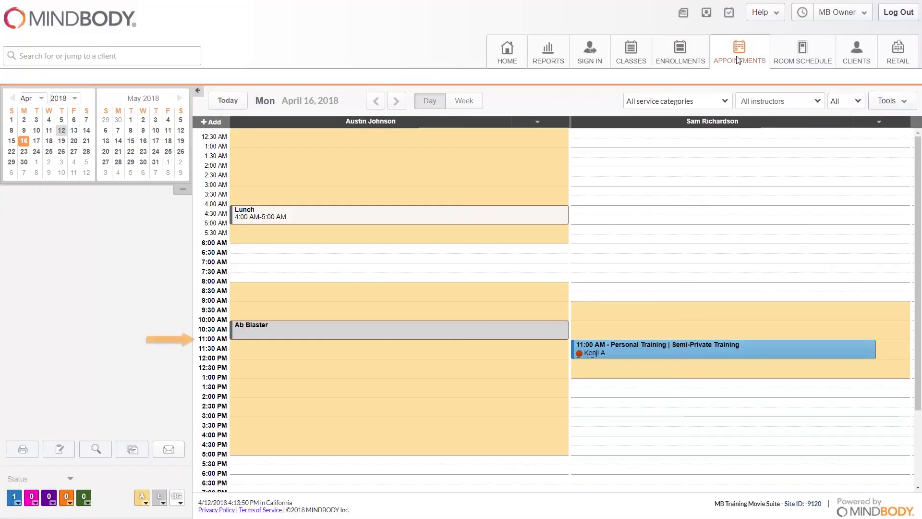
left_click(267, 346)
left_click(23, 245)
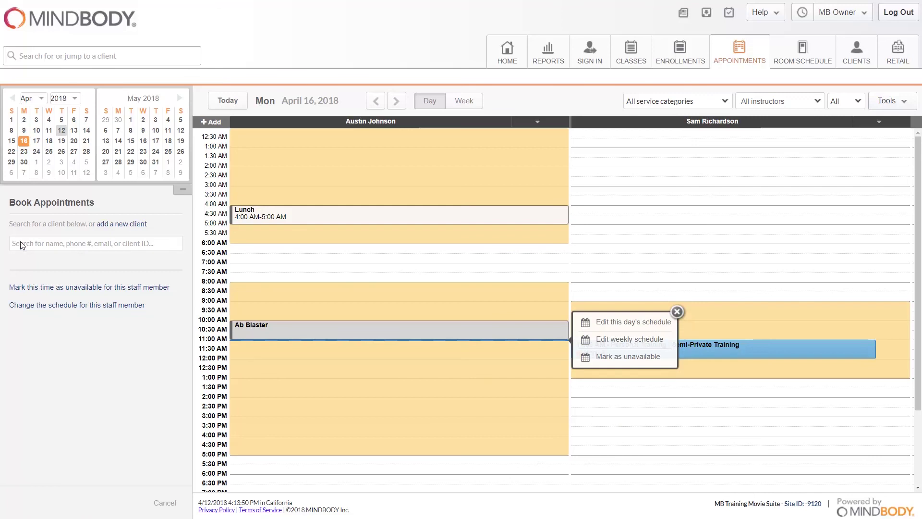
type("phara")
left_click(72, 257)
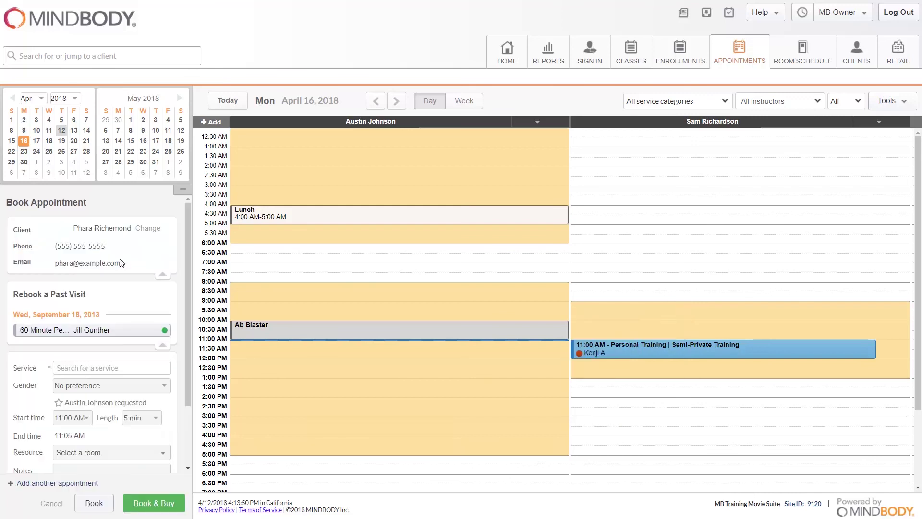
left_click(108, 369)
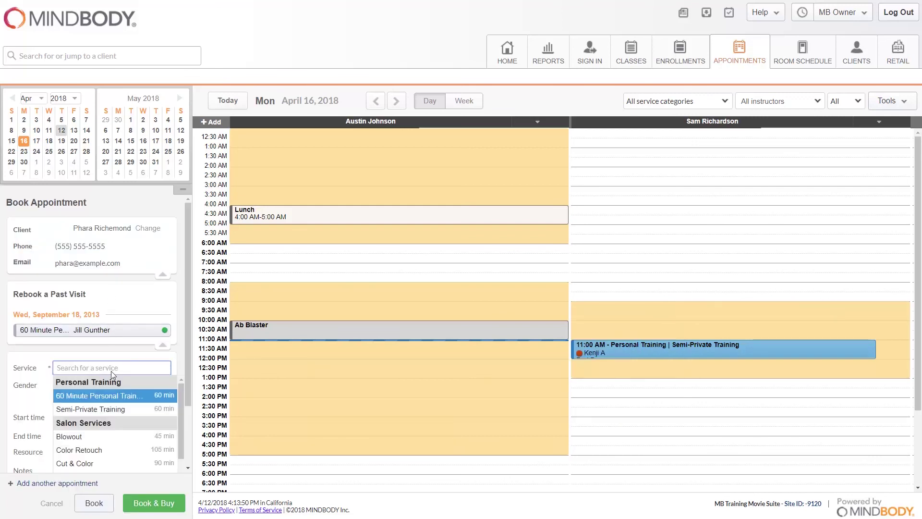
left_click(115, 393)
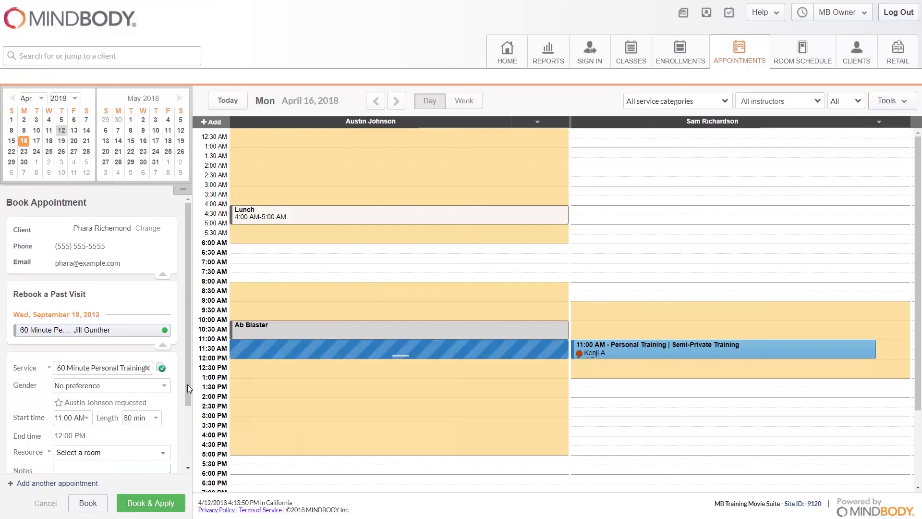
left_click_drag(187, 389, 176, 422)
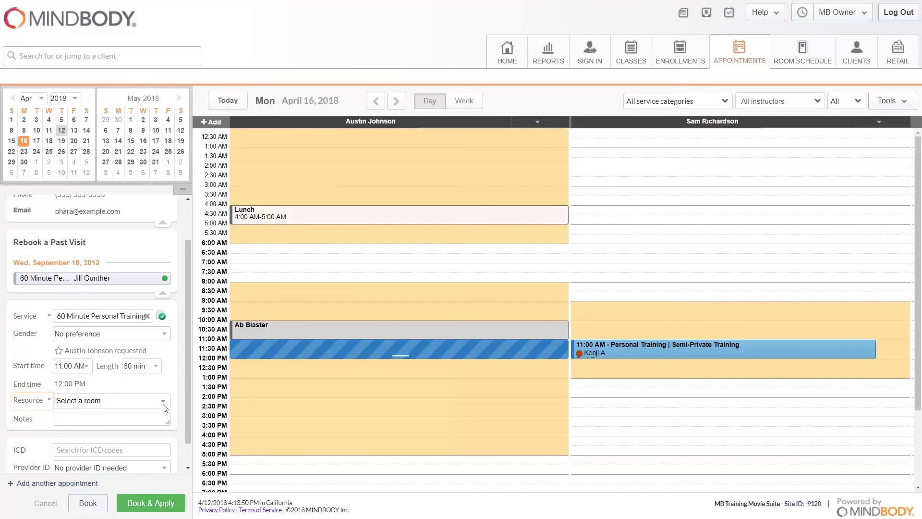
left_click(163, 401)
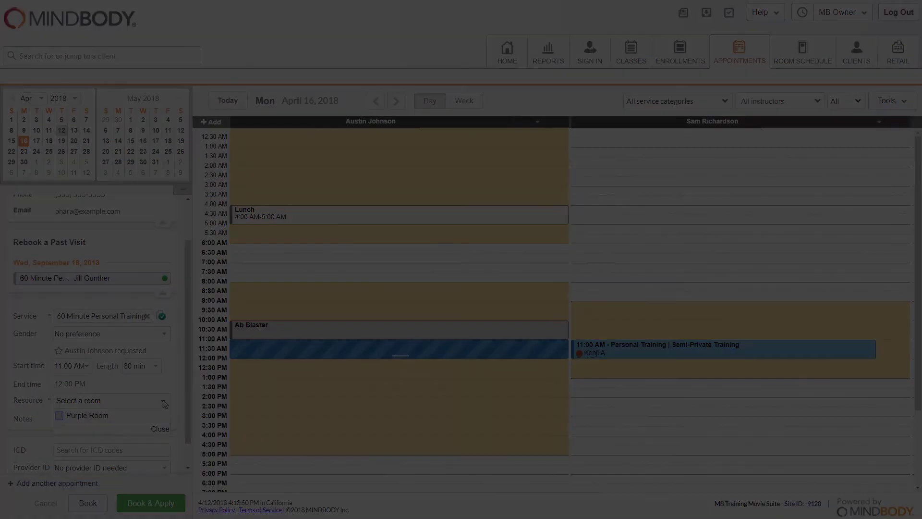